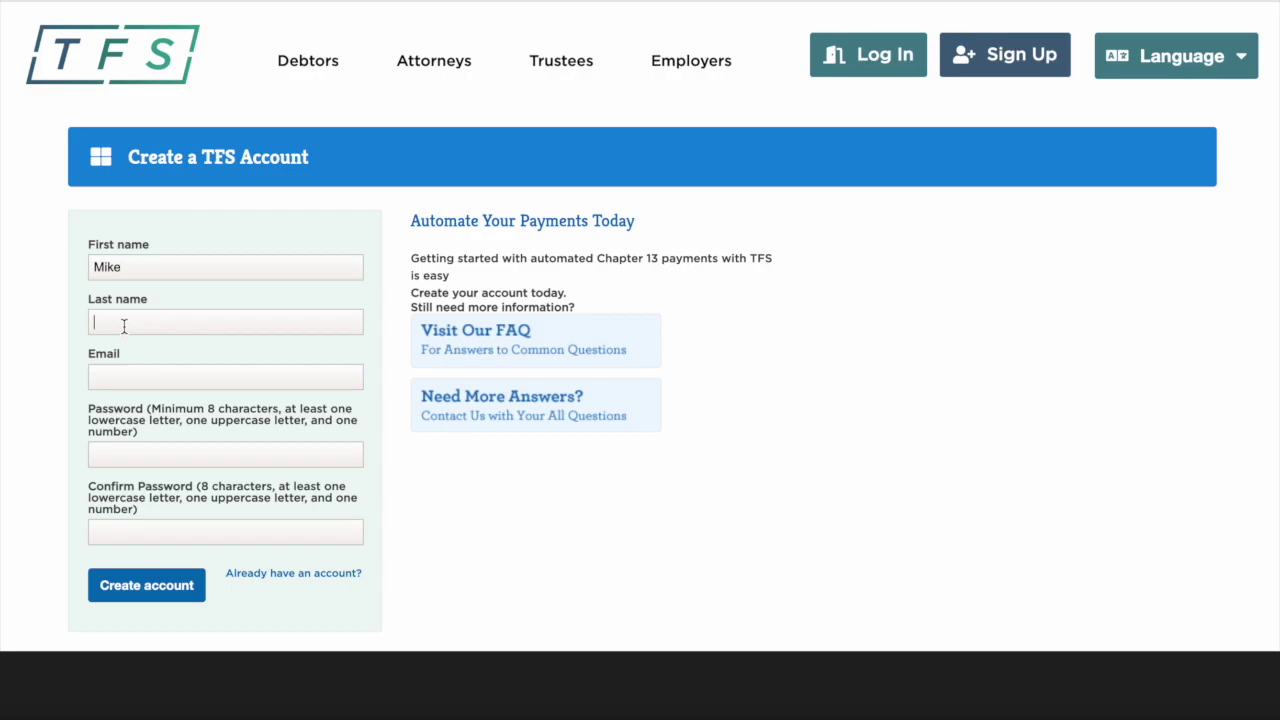
- Enter the last name, e-mail address and a matching account password, then create the account
type("Smith")
left_click(106, 378)
type("MikeSmith1@testemail")
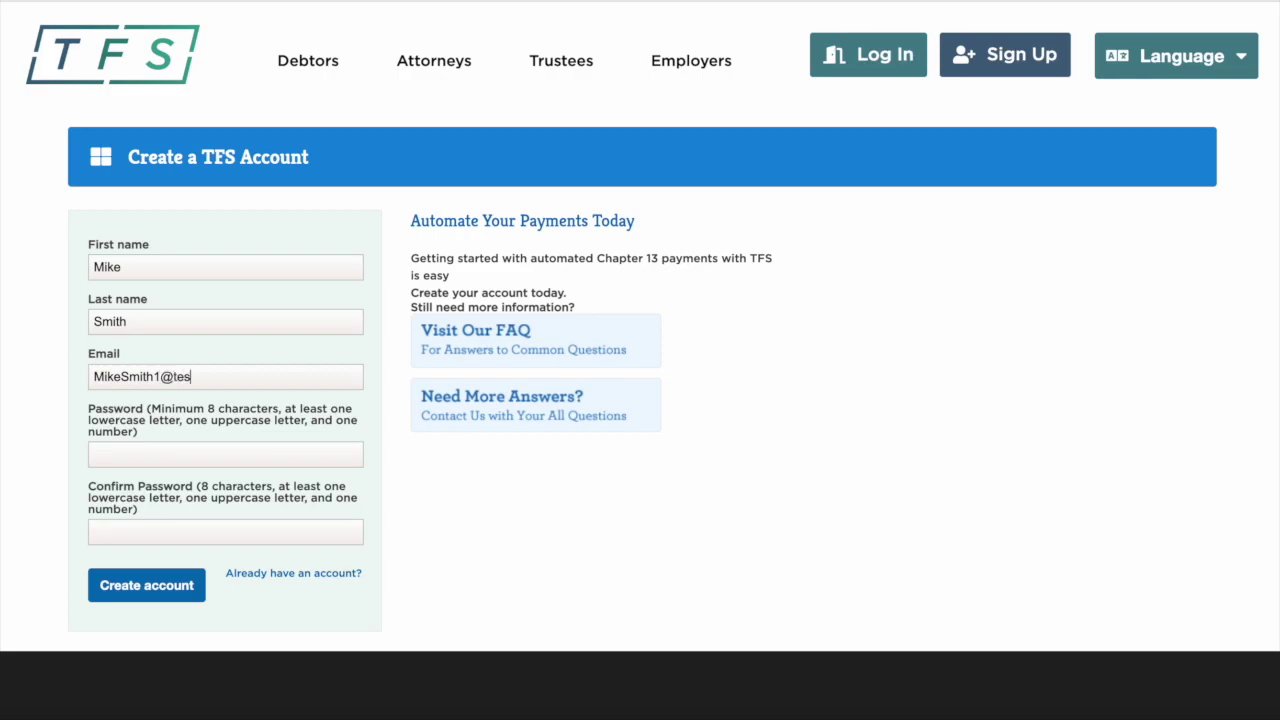
type(".com")
left_click(105, 464)
type("Password1!")
left_click(103, 526)
type("P")
left_click(143, 592)
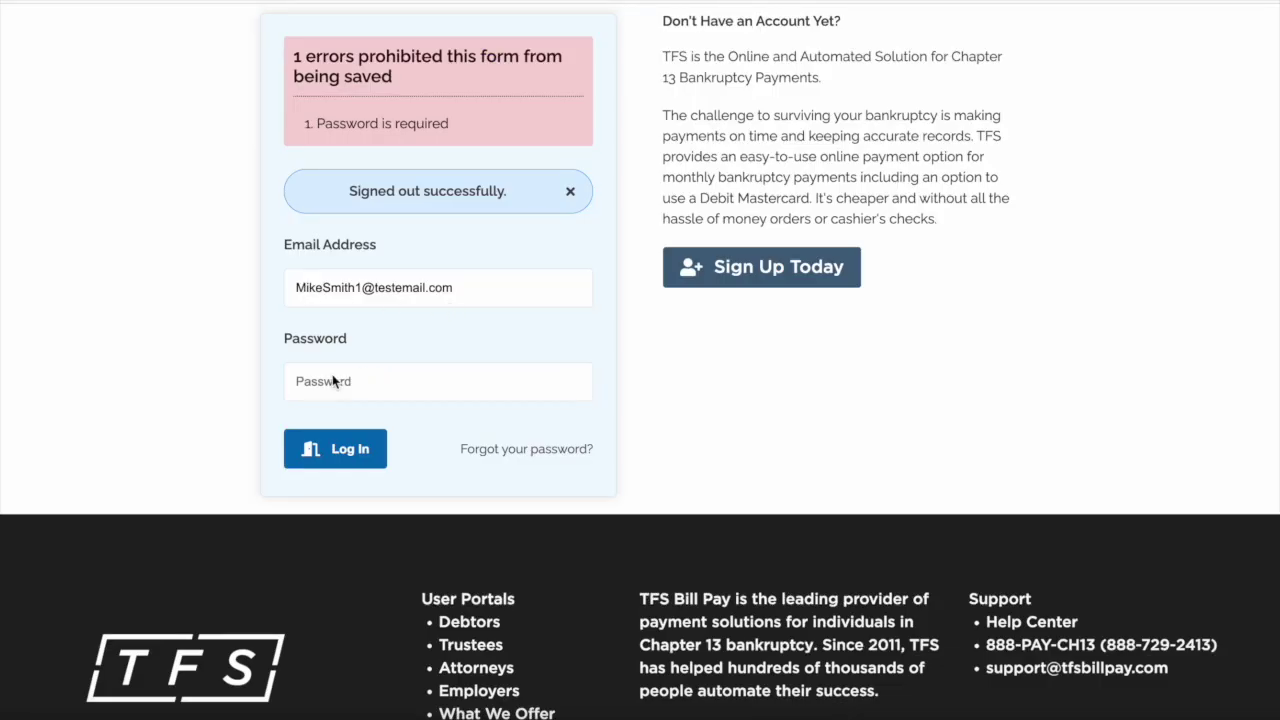
- Log in with the account password and start the Trustee Pay enrollment from the dashboard
left_click(333, 376)
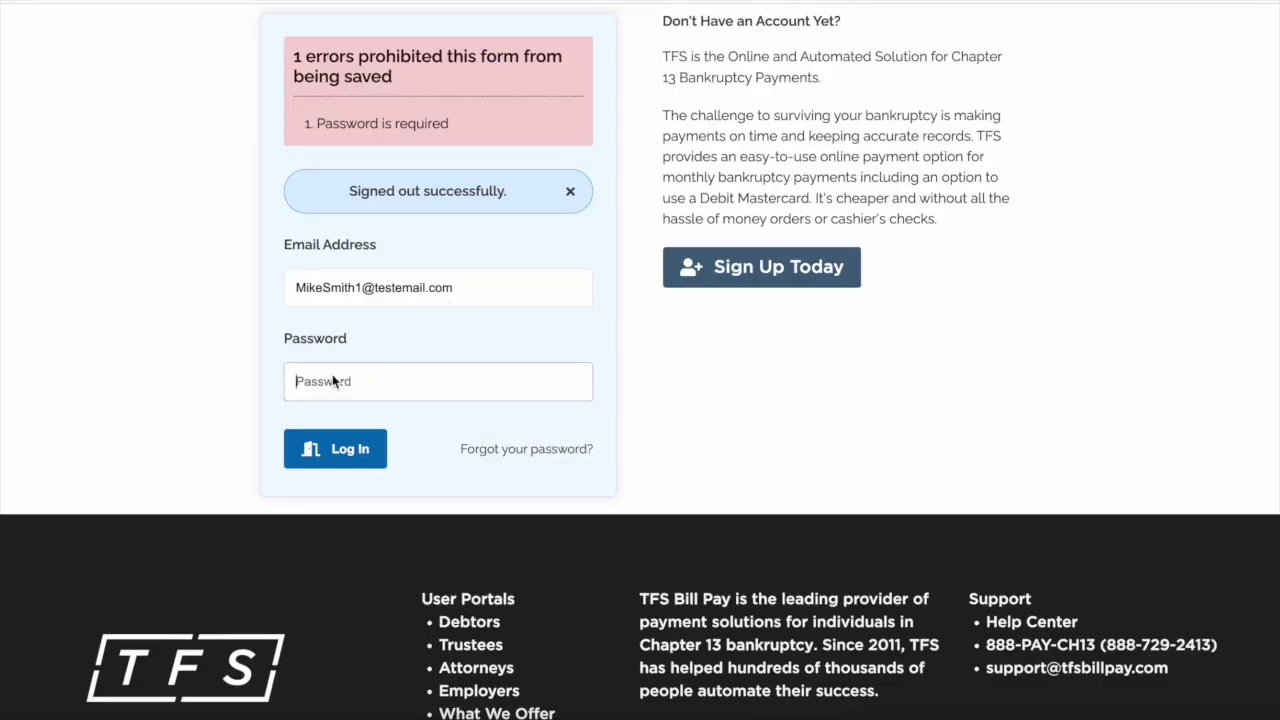
type("password123")
left_click(322, 432)
left_click(316, 428)
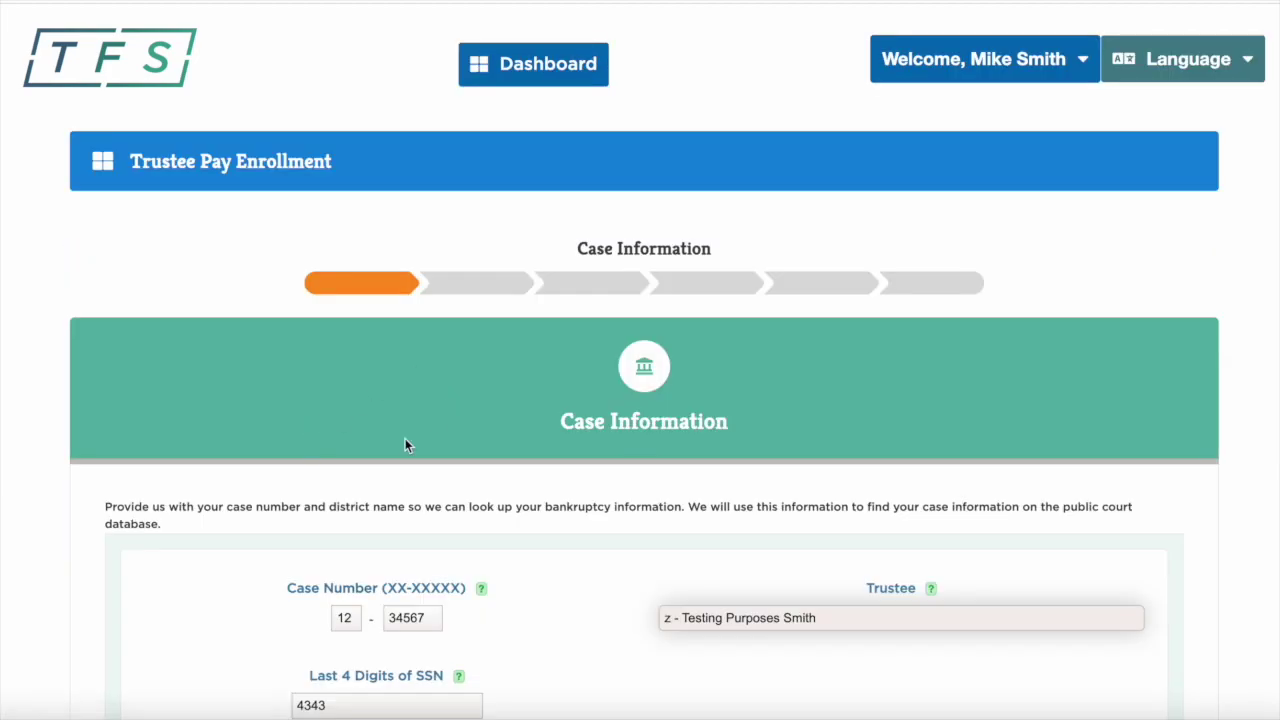
- Keep the testing trustee, accept the NDC verification authorization, and continue to Debtor Profile
scroll(405, 438, "down", 3)
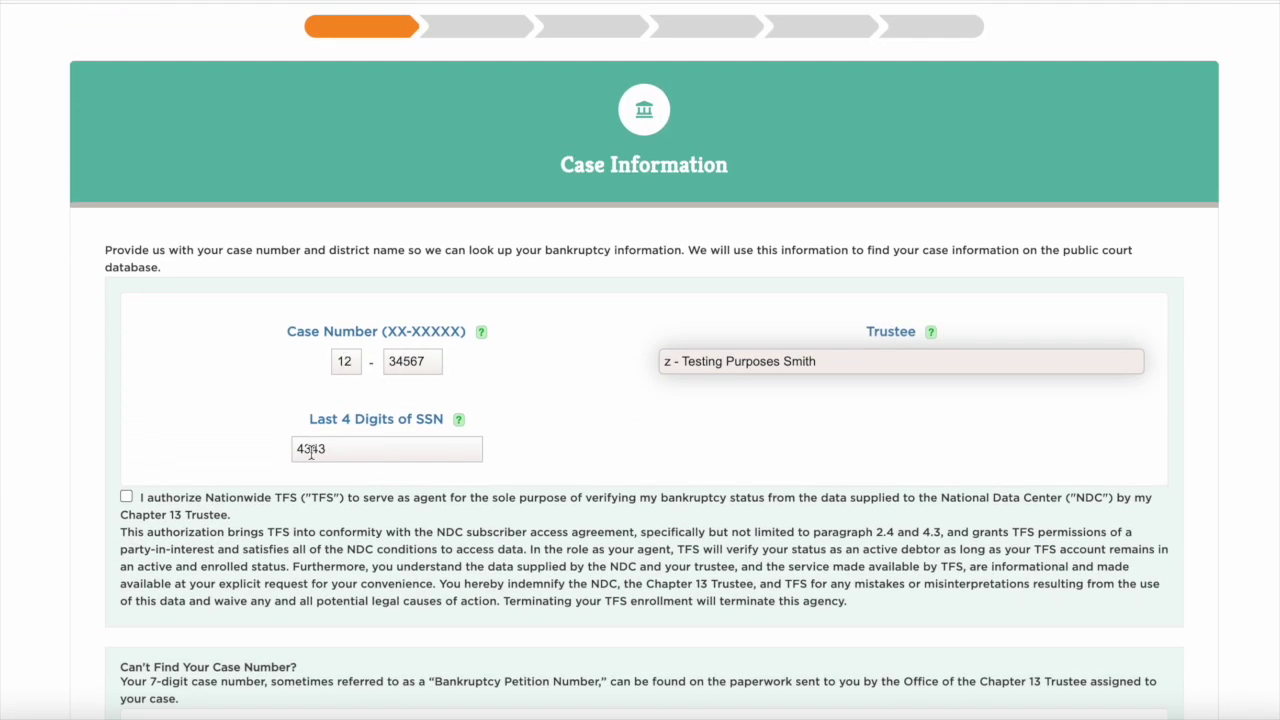
left_click(808, 364)
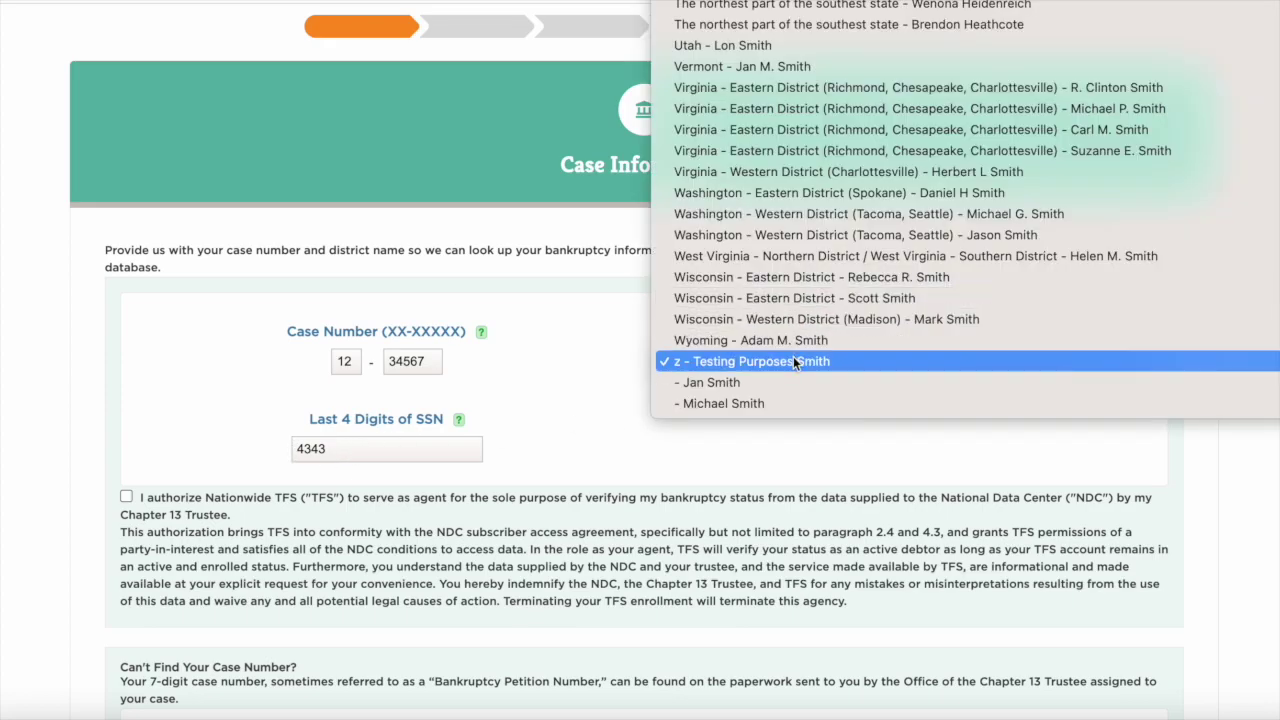
left_click(795, 361)
left_click(127, 498)
scroll(197, 510, "down", 5)
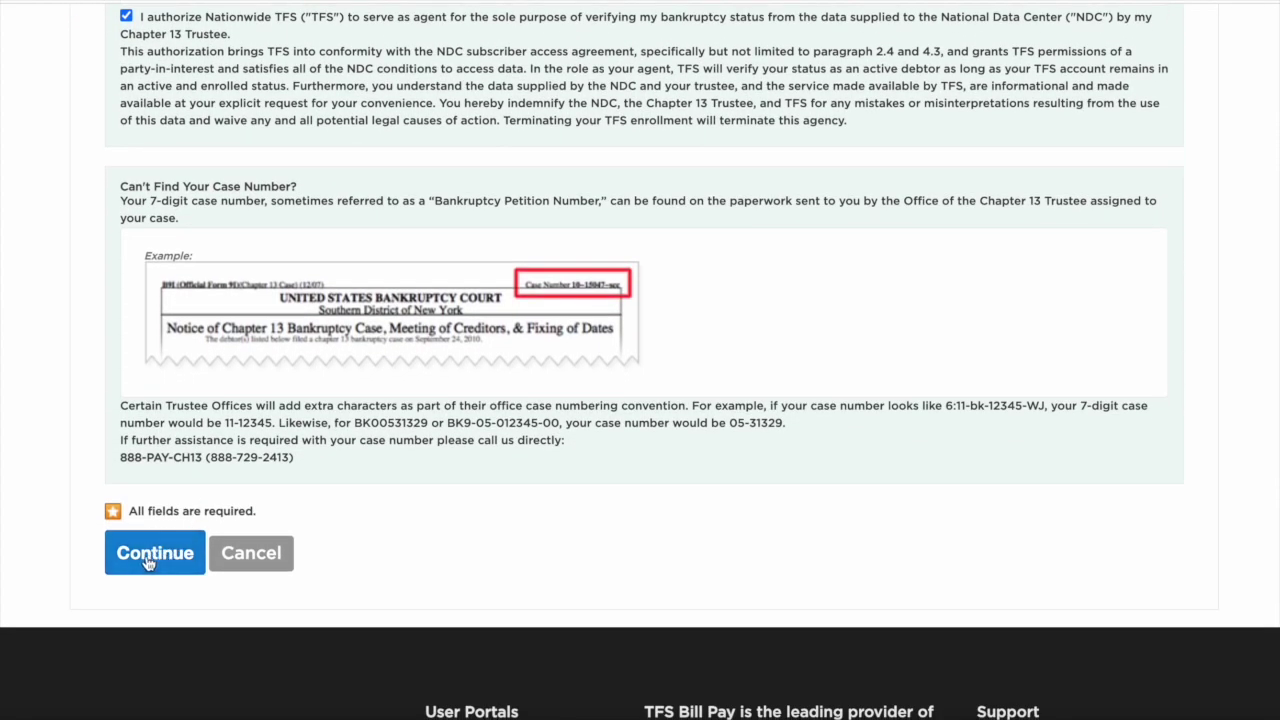
left_click(148, 556)
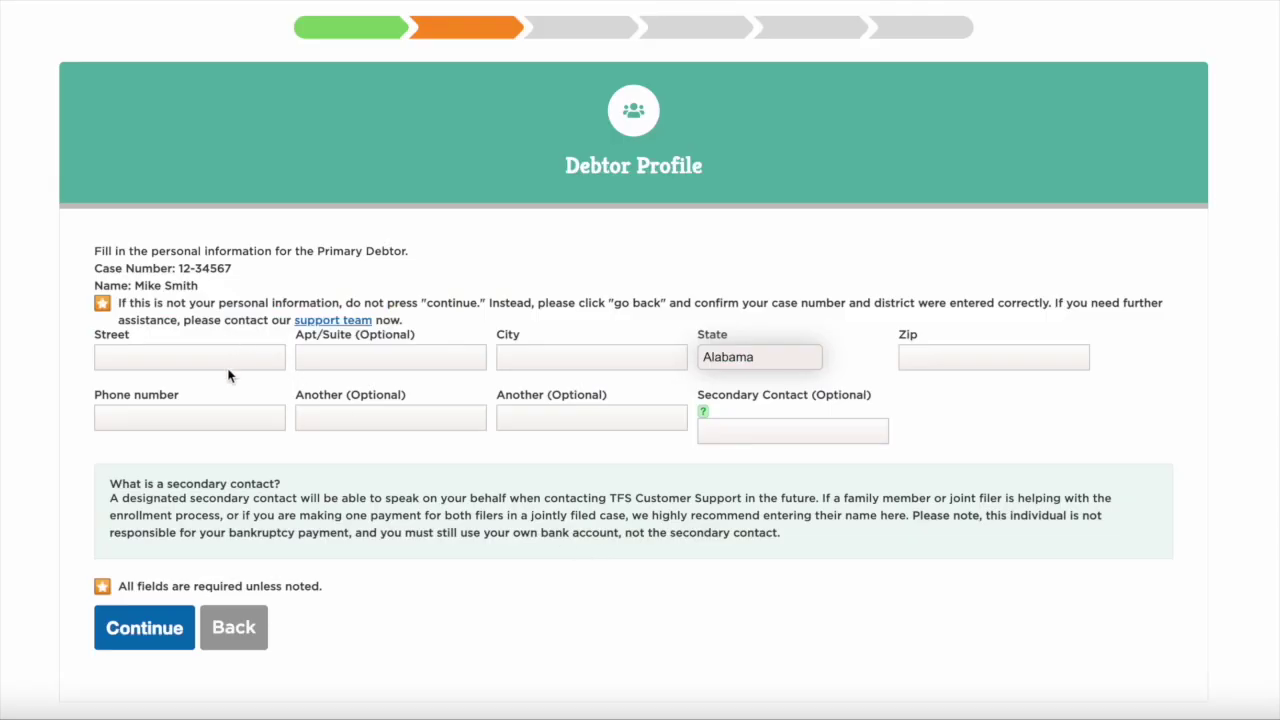
- Enter the debtor's street, city, Arizona as state, zip code and phone number, then continue
left_click(191, 357)
type("123")
type(" Main")
type("Anytown")
left_click(748, 358)
left_click(749, 402)
left_click(925, 363)
type("12345")
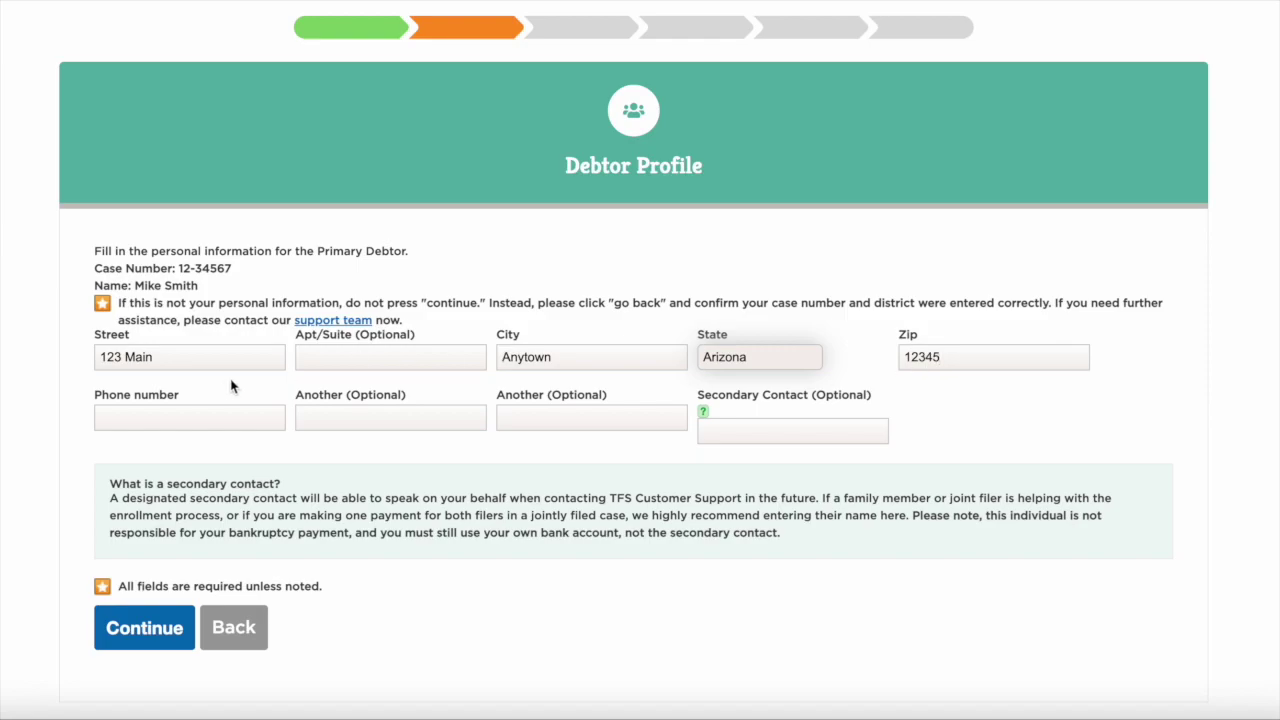
type("21")
type("25551212")
left_click(140, 631)
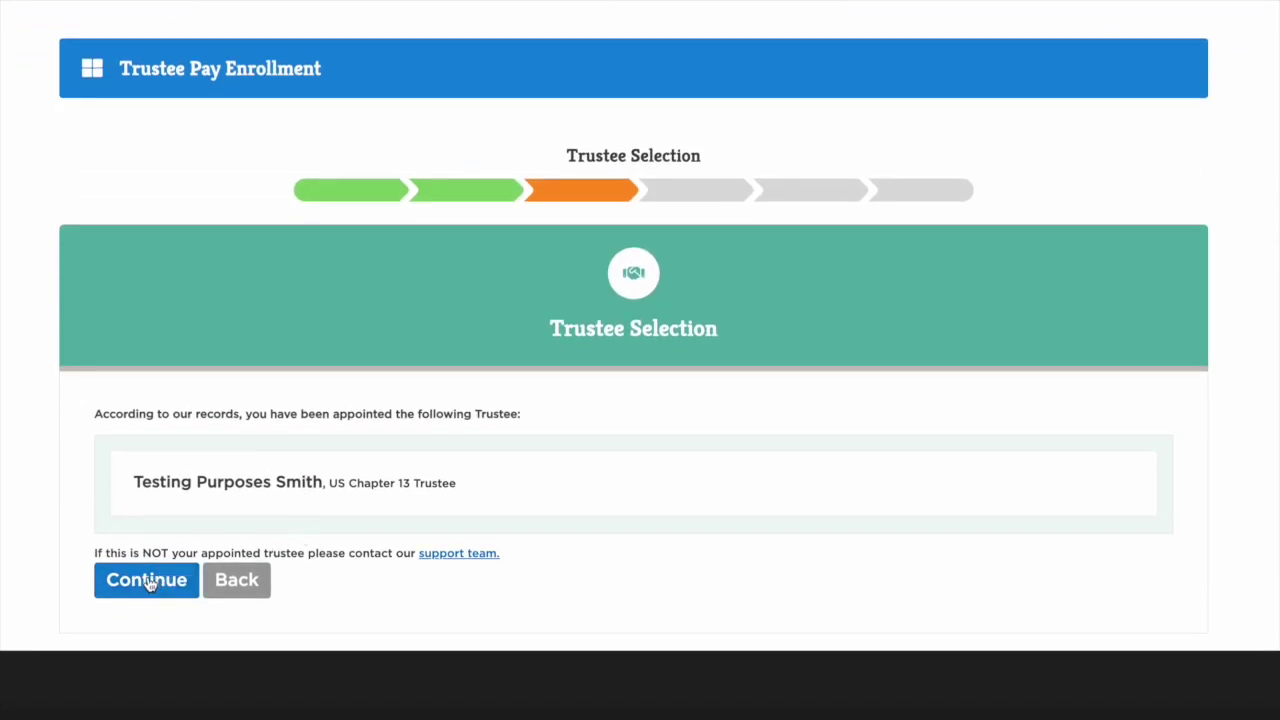
- Accept the appointed trustee and pick the Weekly payment schedule
left_click(147, 581)
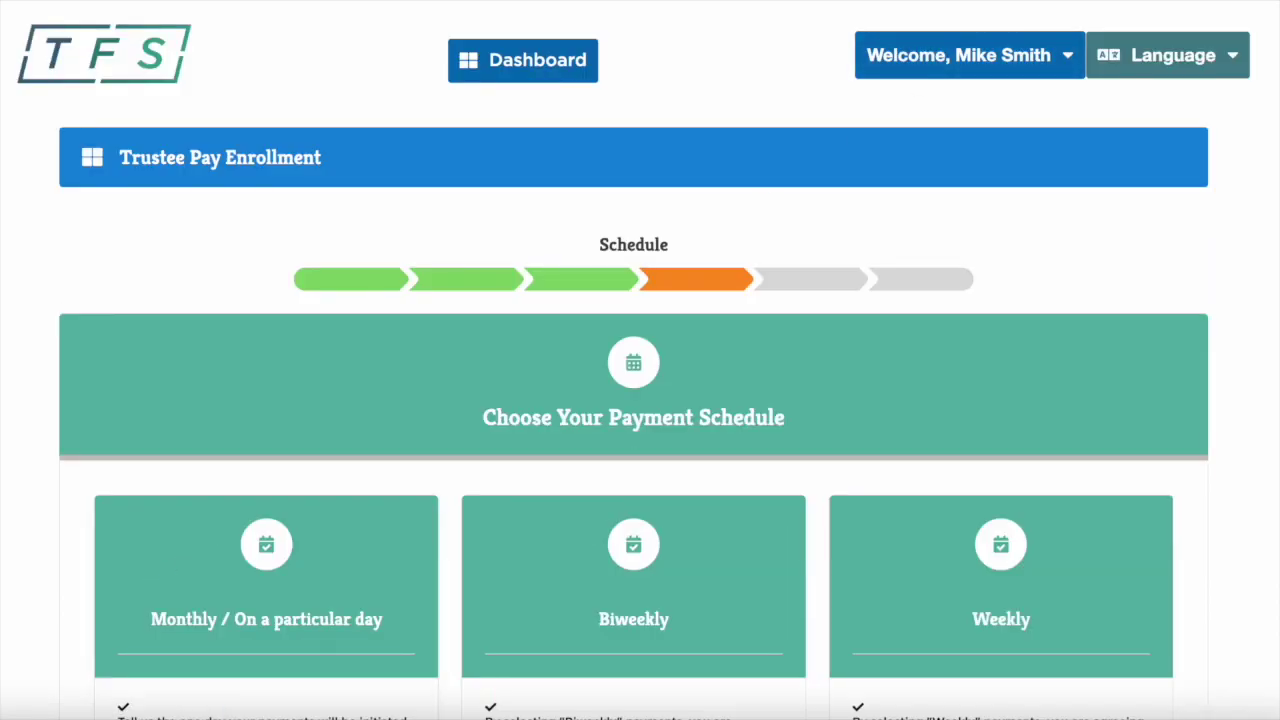
scroll(900, 650, "down", 5)
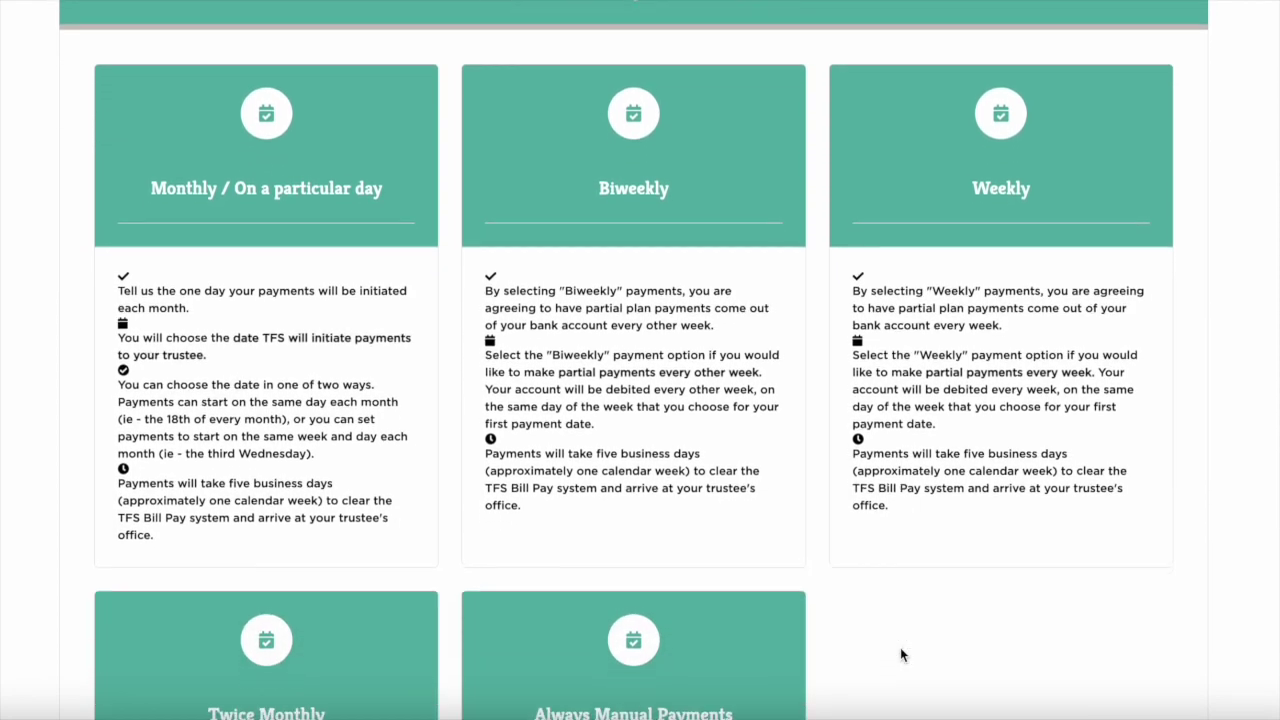
scroll(900, 650, "down", 1)
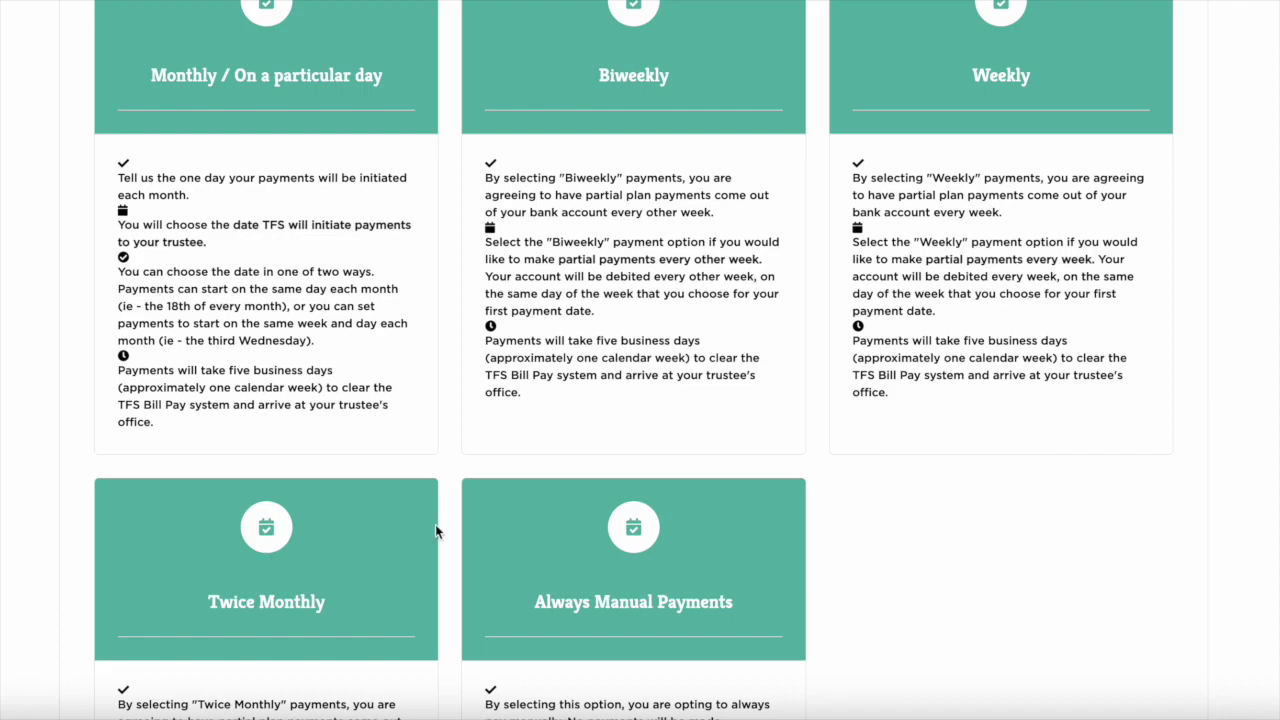
scroll(909, 67, "up", 1)
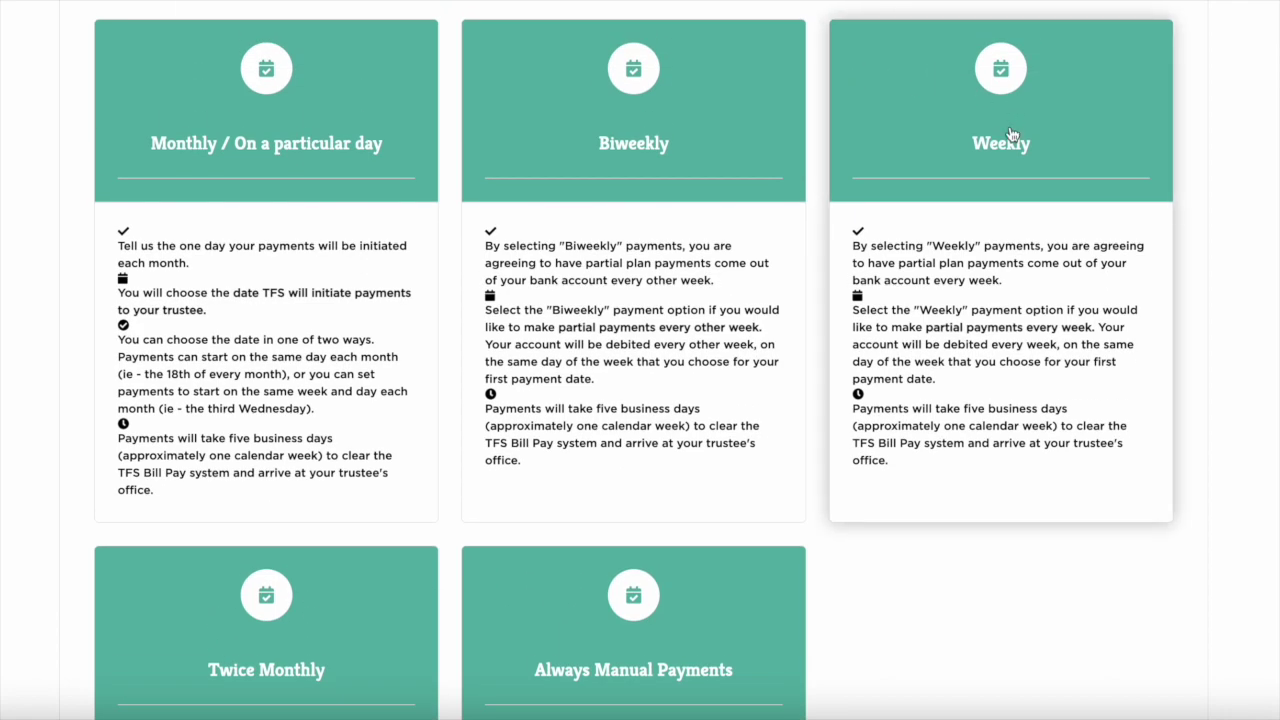
left_click(1009, 125)
- Set the first payment date to 10/24/2023
scroll(757, 208, "down", 5)
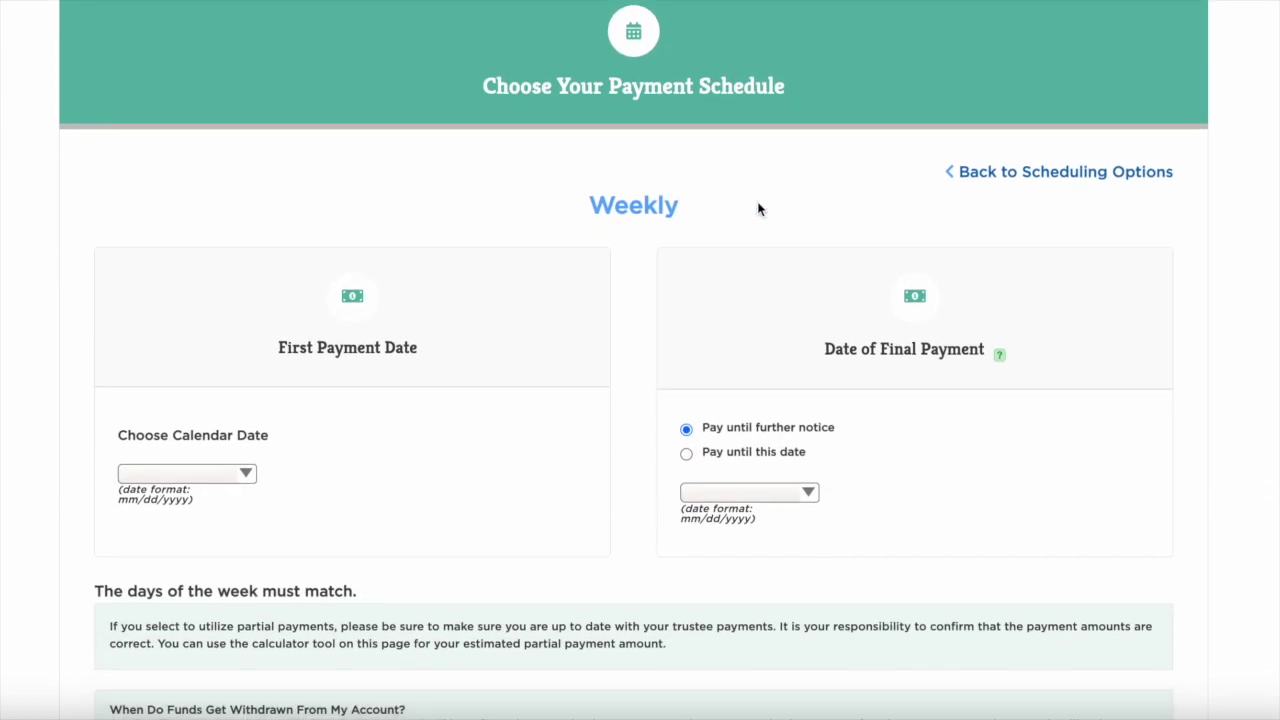
scroll(318, 345, "down", 2)
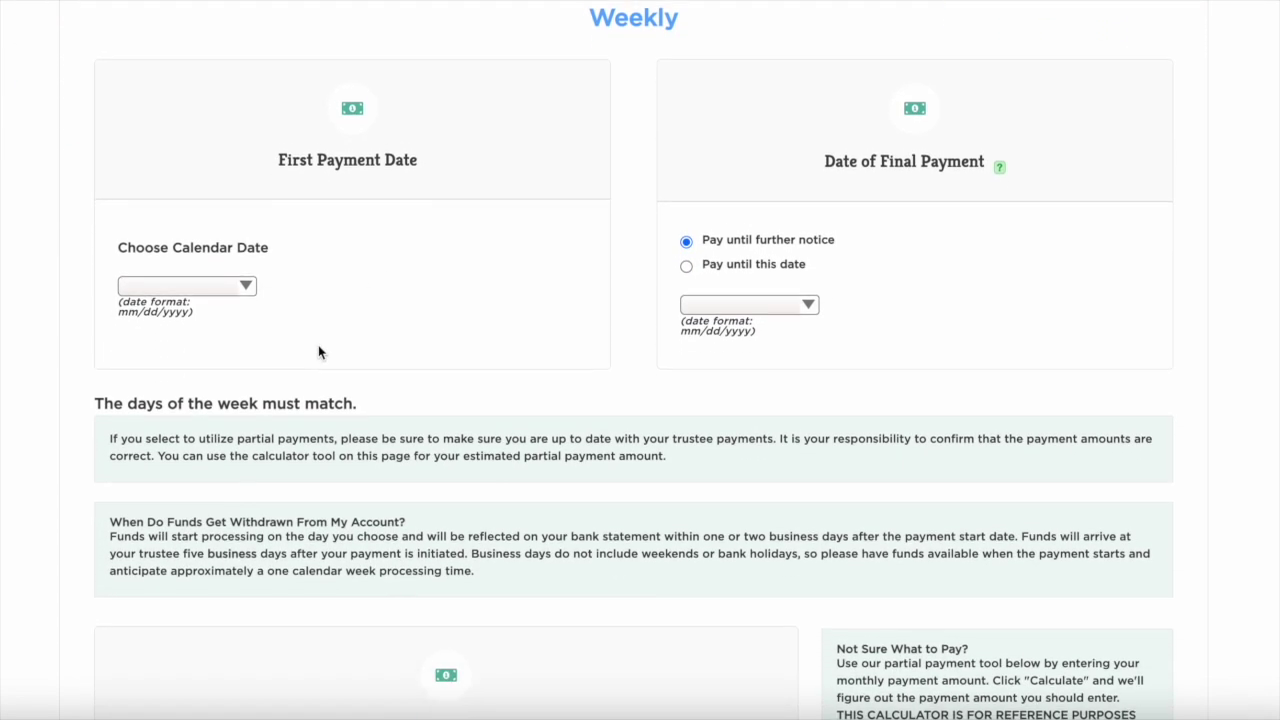
left_click(236, 231)
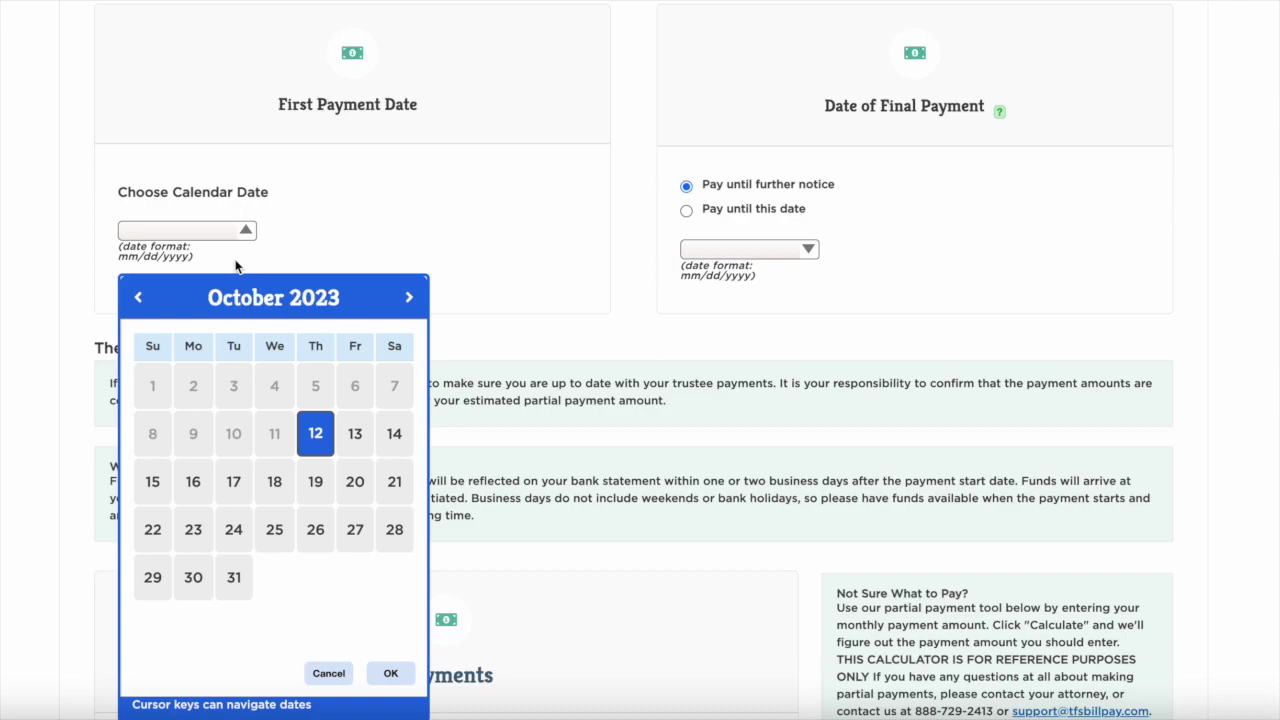
left_click(234, 530)
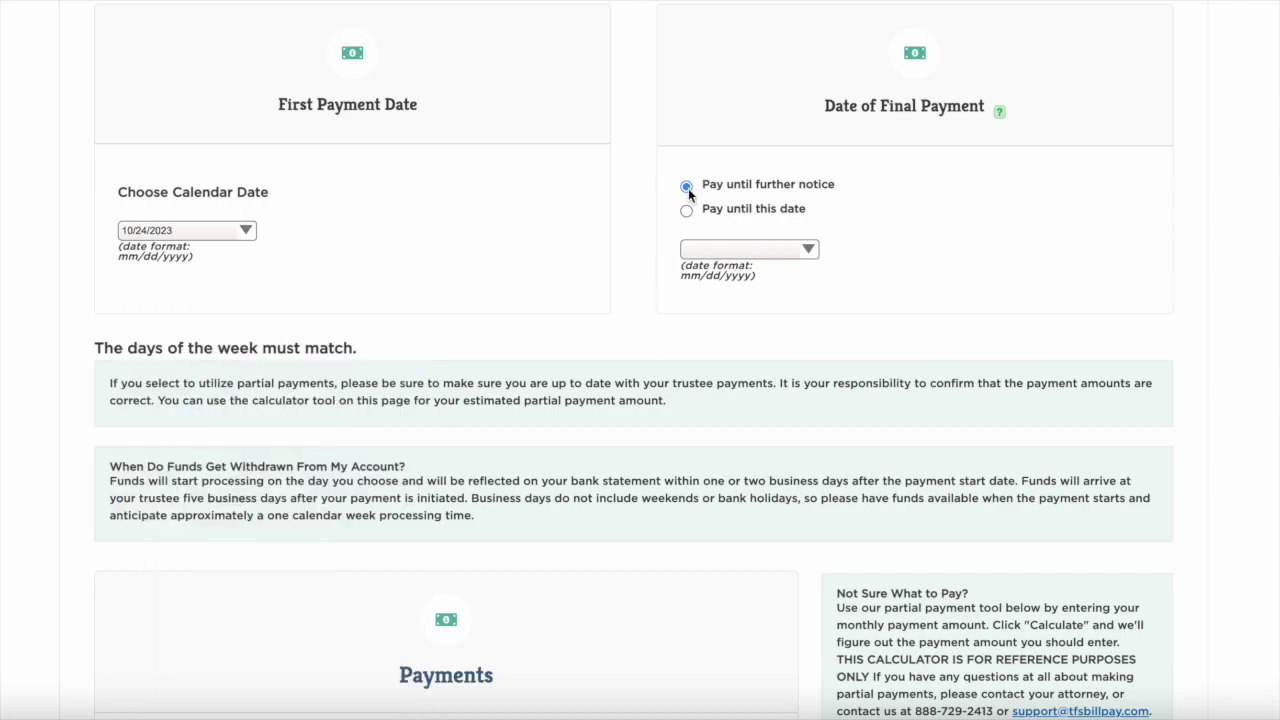
- Enter and confirm a payment amount of 312, then continue to payment options
scroll(380, 404, "down", 1)
scroll(380, 404, "down", 3)
left_click(313, 455)
type("312")
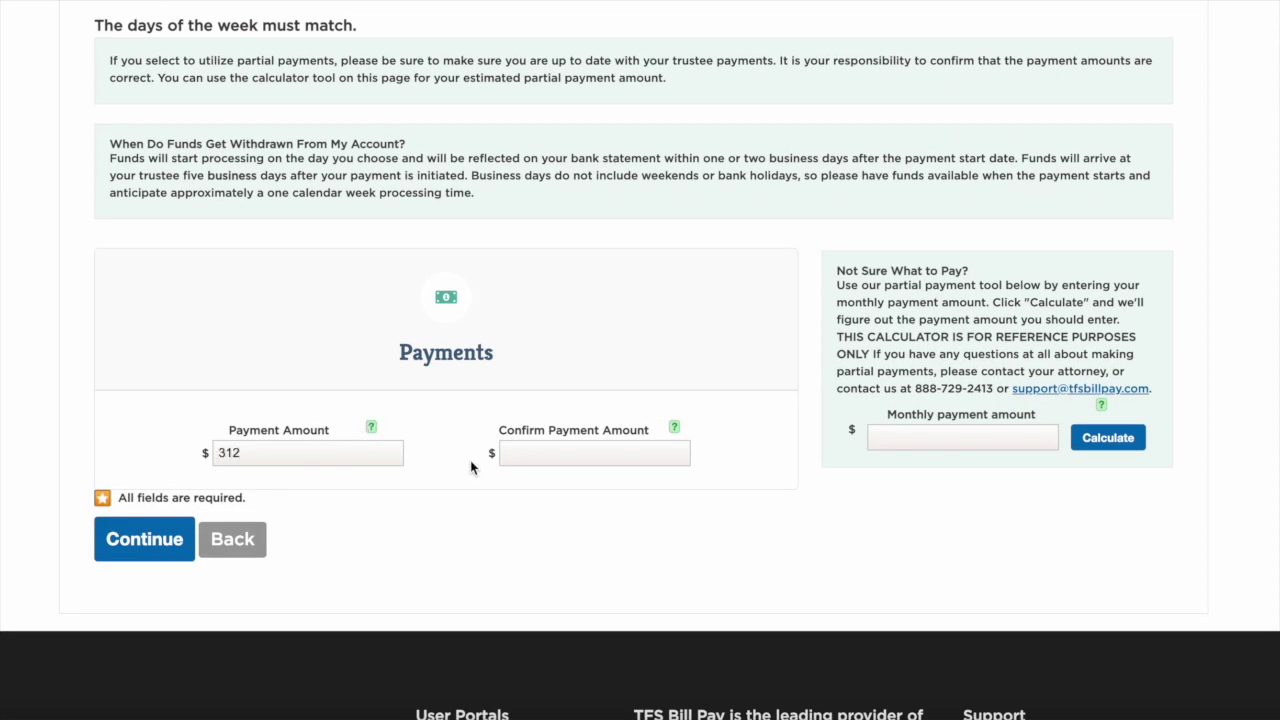
left_click(521, 453)
type("312")
left_click(127, 541)
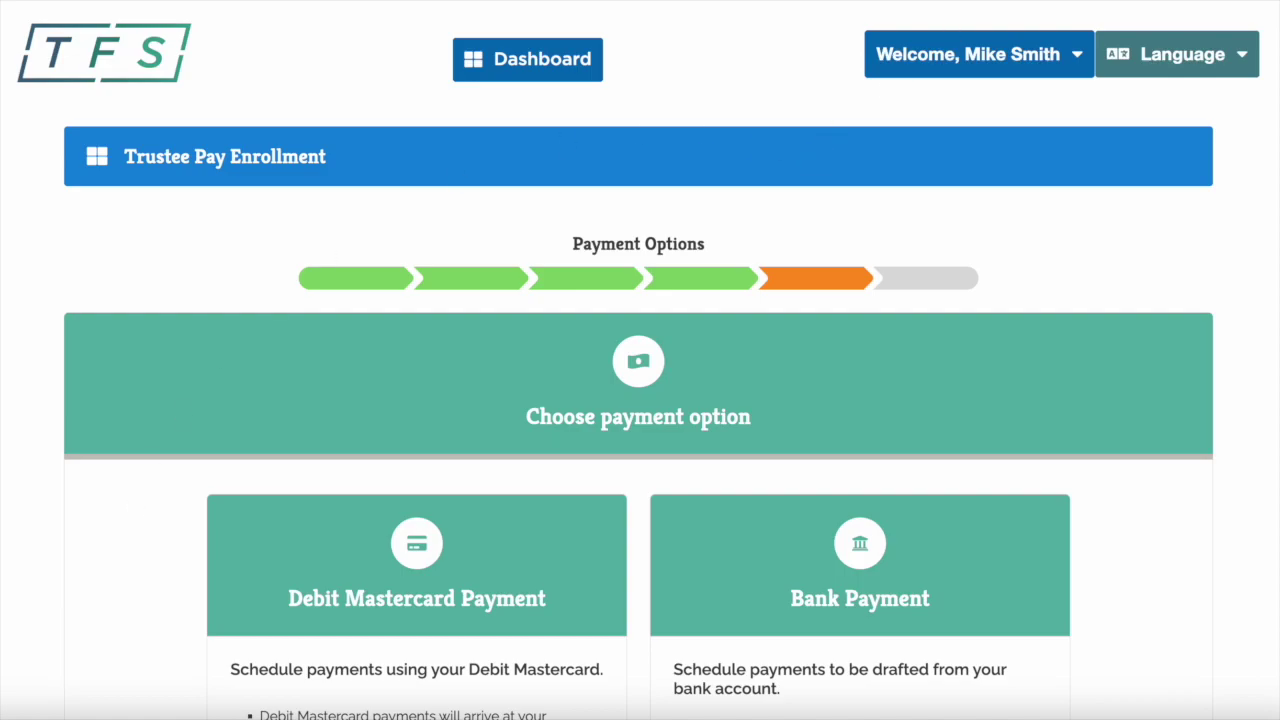
- Choose Bank Payment by adding a bank account
scroll(780, 449, "down", 2)
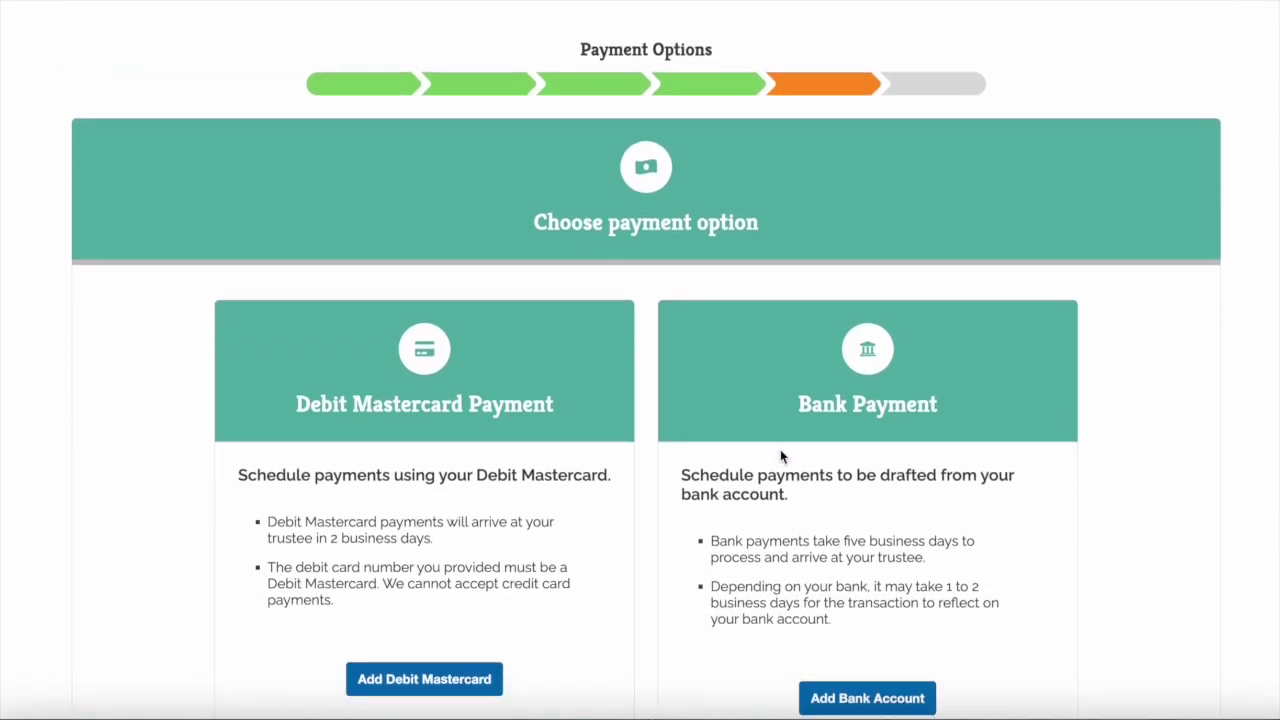
scroll(780, 449, "down", 1)
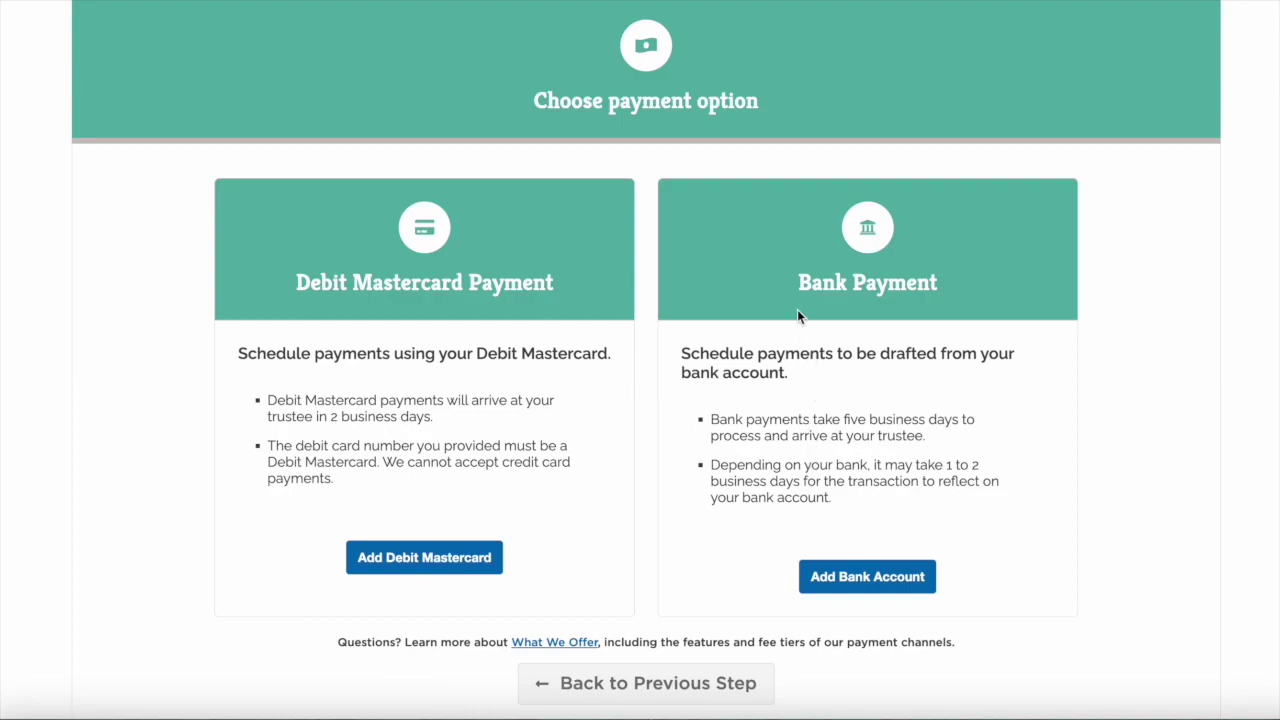
left_click(867, 577)
- Enter 'Any Bank' as the bank name with Checking as the account type
scroll(923, 657, "down", 5)
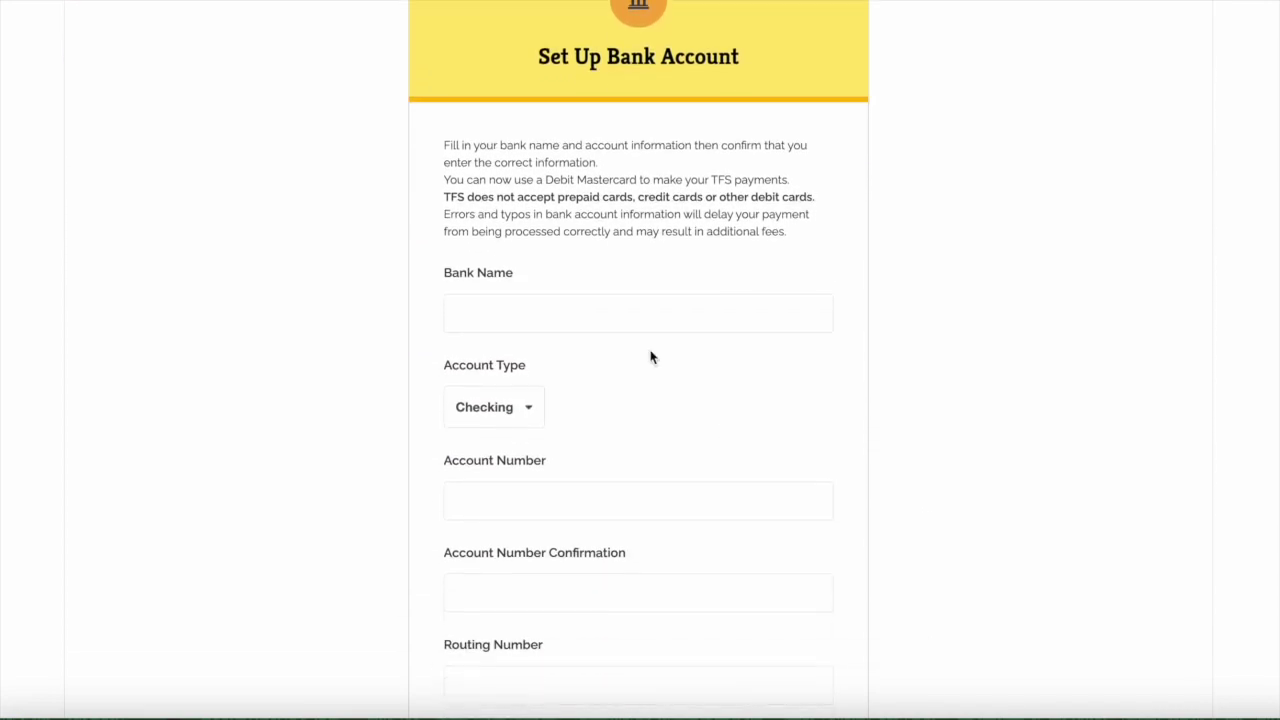
left_click(525, 314)
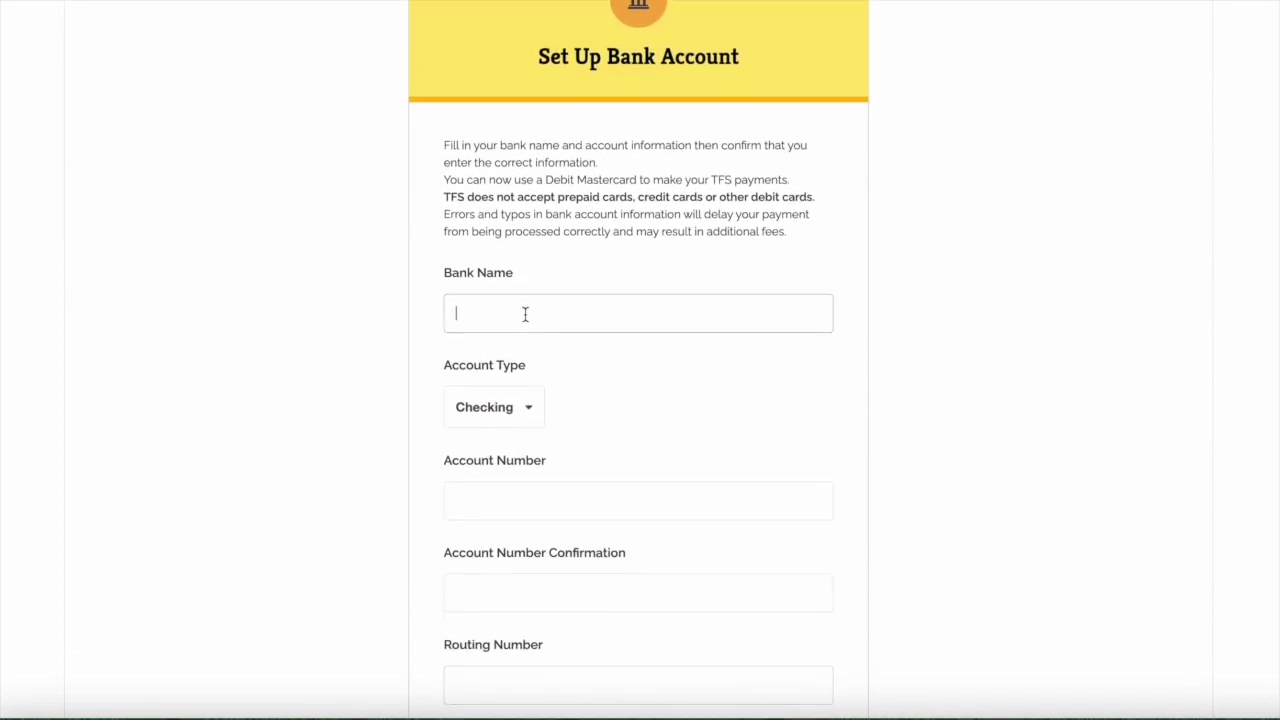
type("Any Bank")
left_click(516, 410)
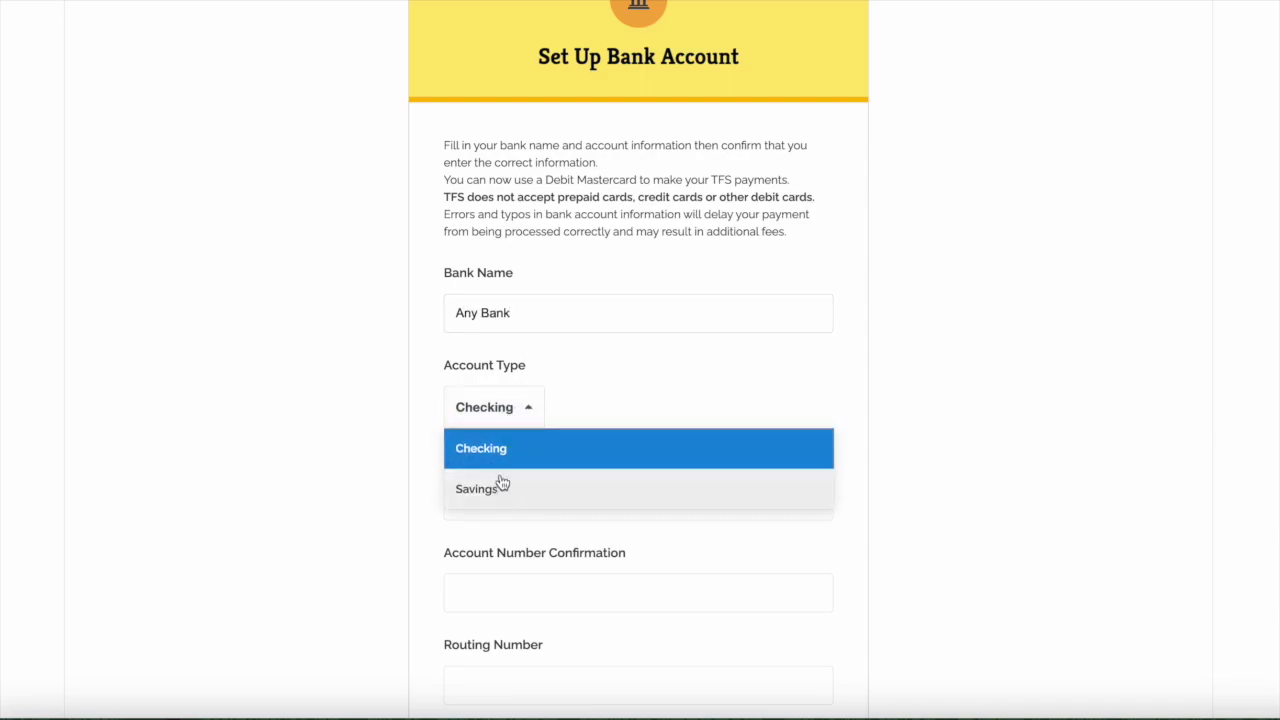
left_click(507, 450)
- Enter and confirm the bank account number, and paste in the routing number
scroll(505, 452, "down", 1)
left_click(492, 432)
type("123456789")
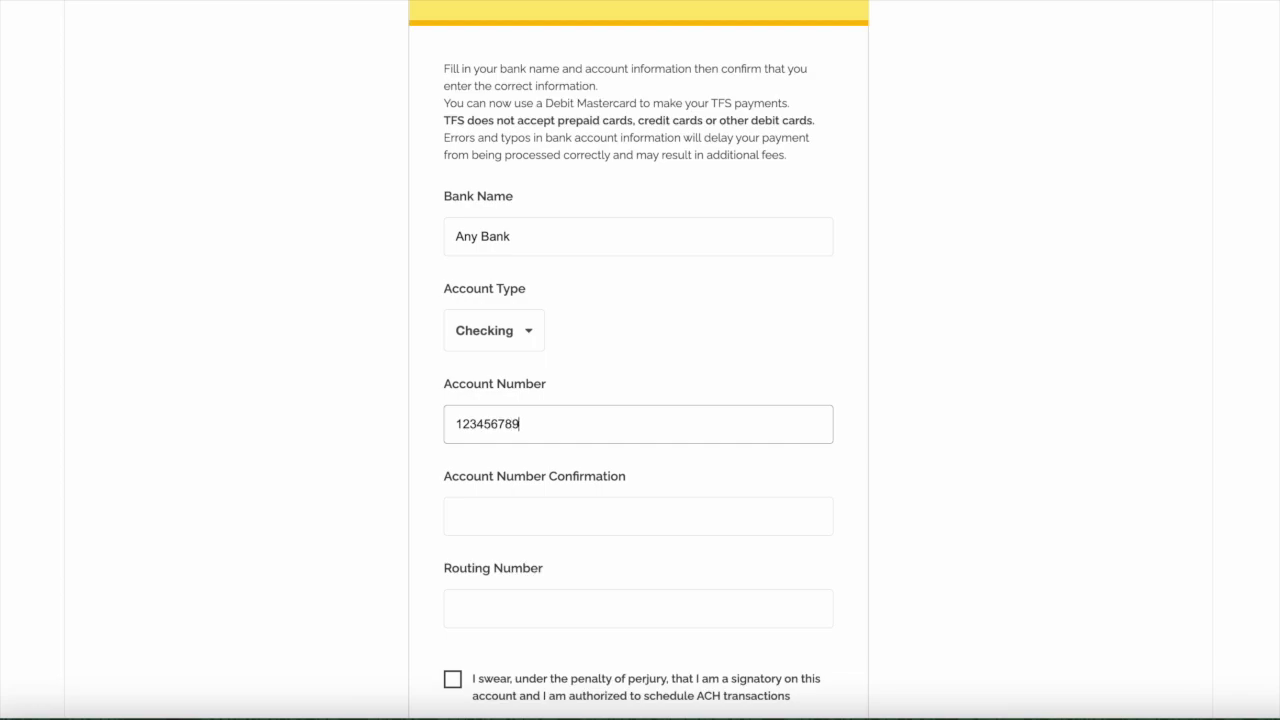
left_click(487, 516)
type("1")
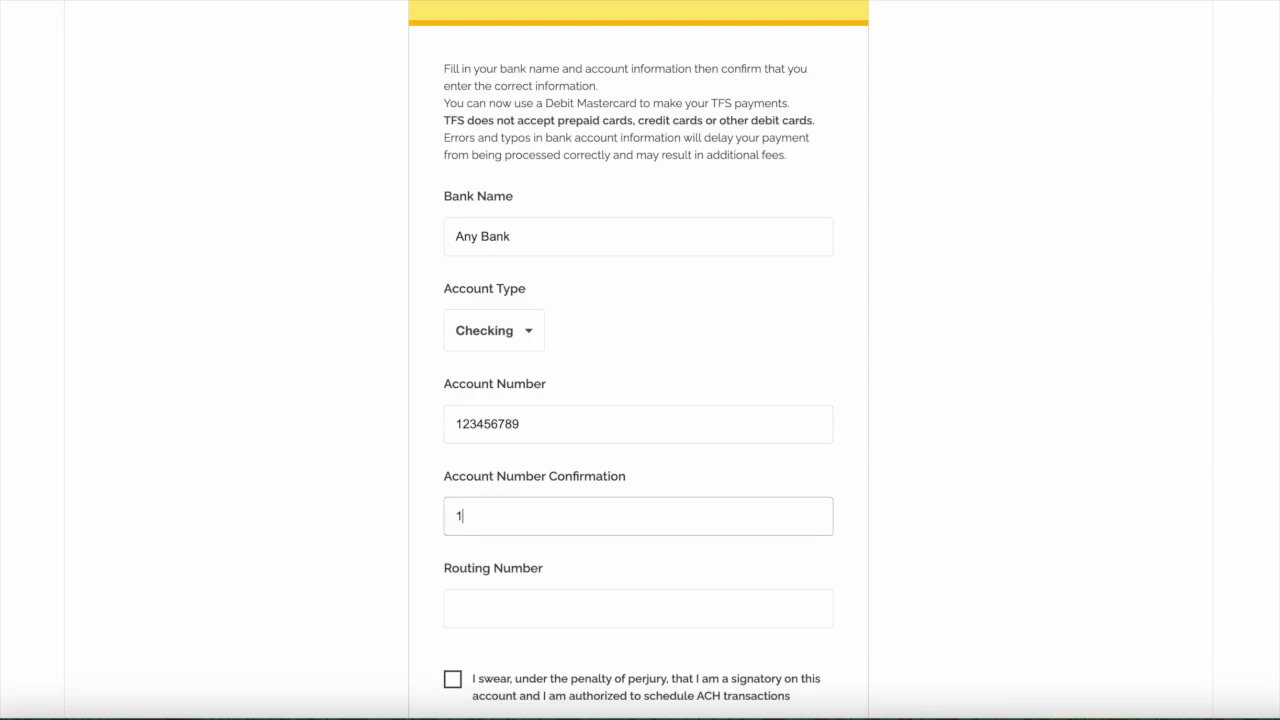
type("23456789")
left_click(481, 597)
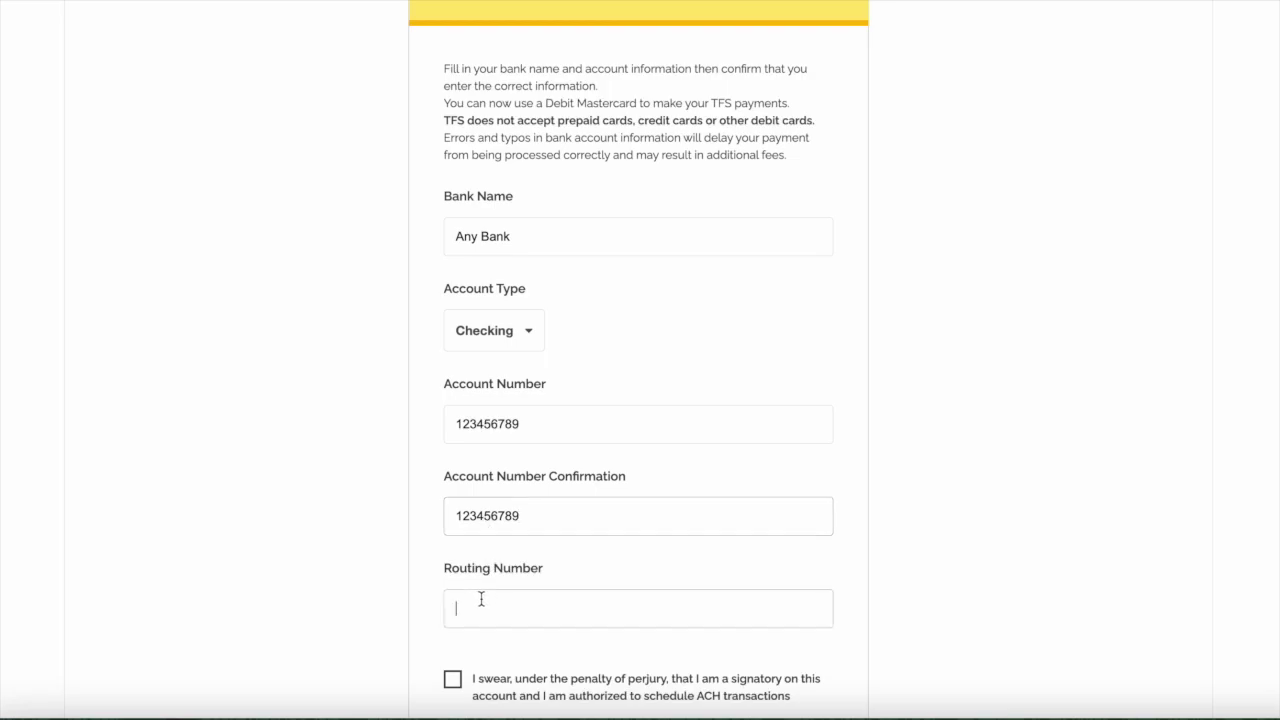
type("021000021")
- Affirm the authorised-signatory oath and save the bank account
scroll(481, 598, "down", 2)
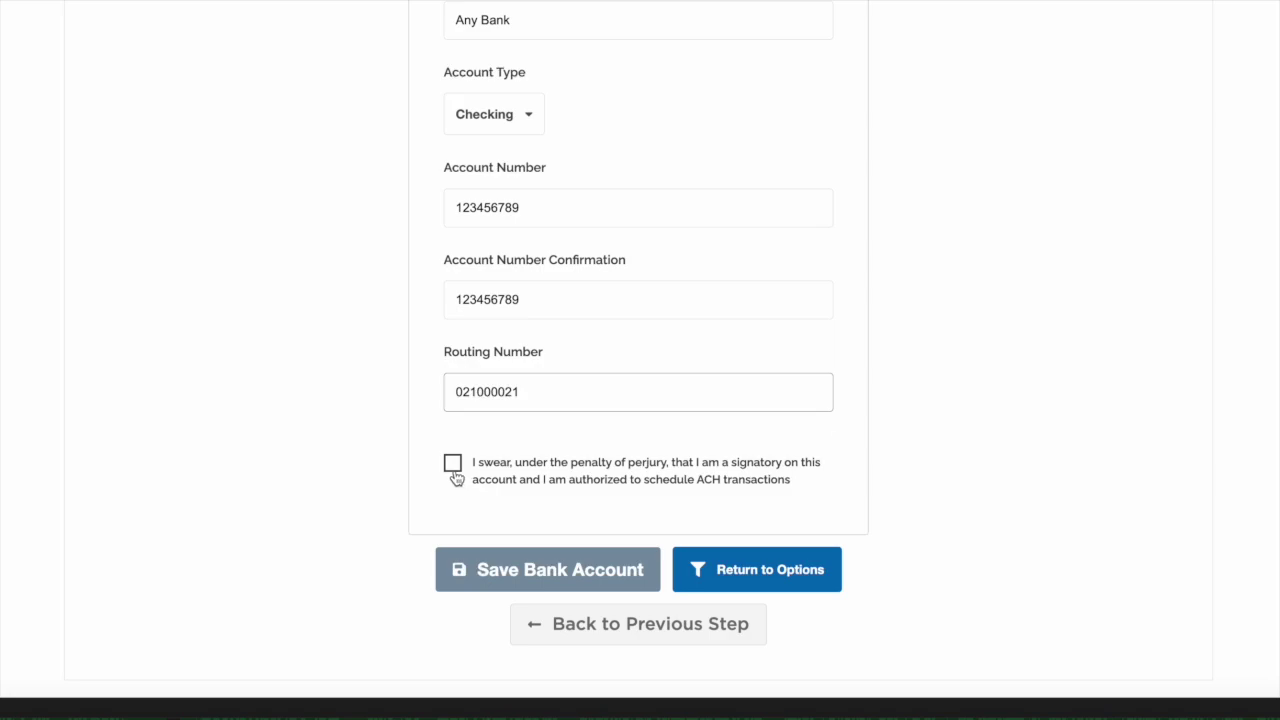
left_click(453, 466)
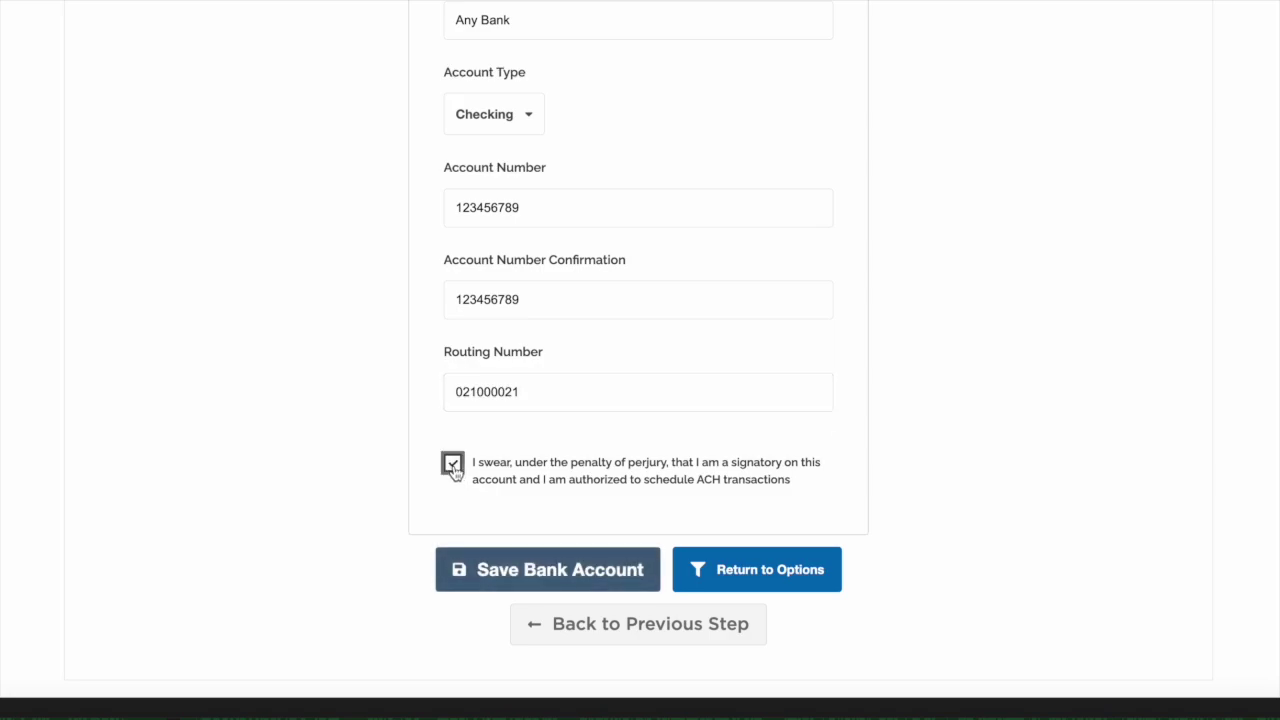
left_click(519, 572)
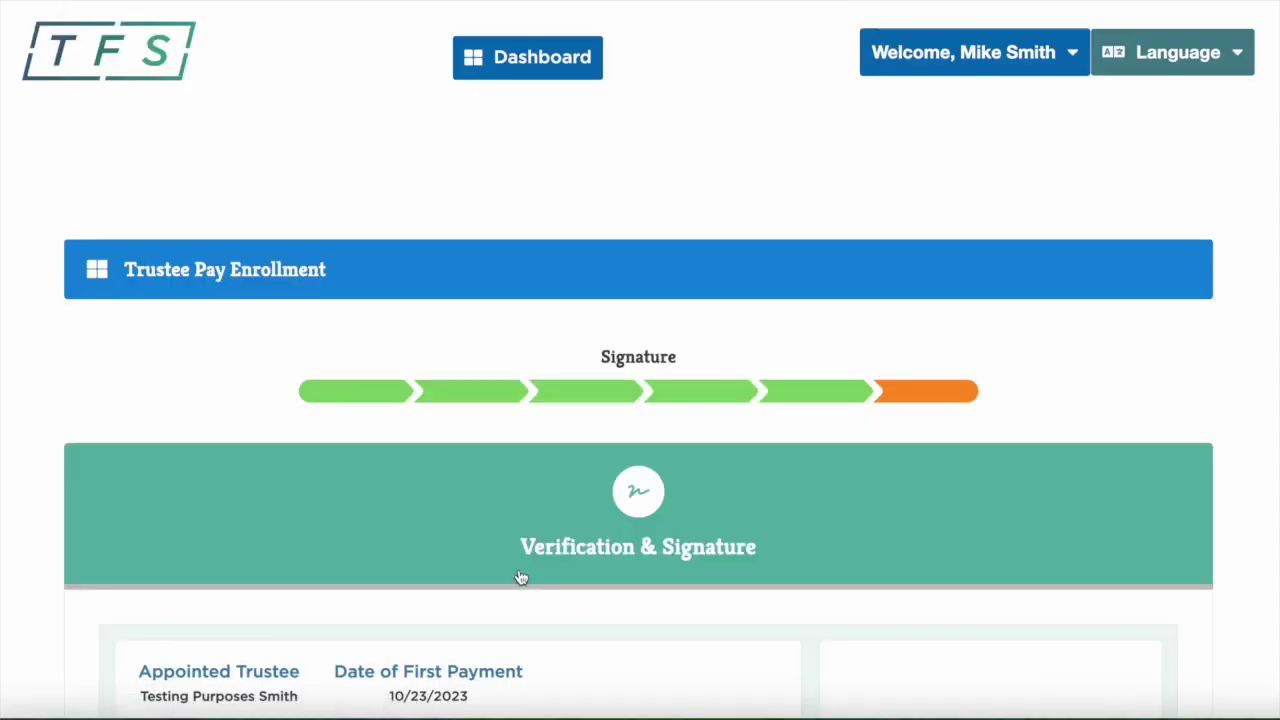
- Read through the EFTA for Debtors Terms PDF and accept the Terms of Service
scroll(895, 637, "down", 5)
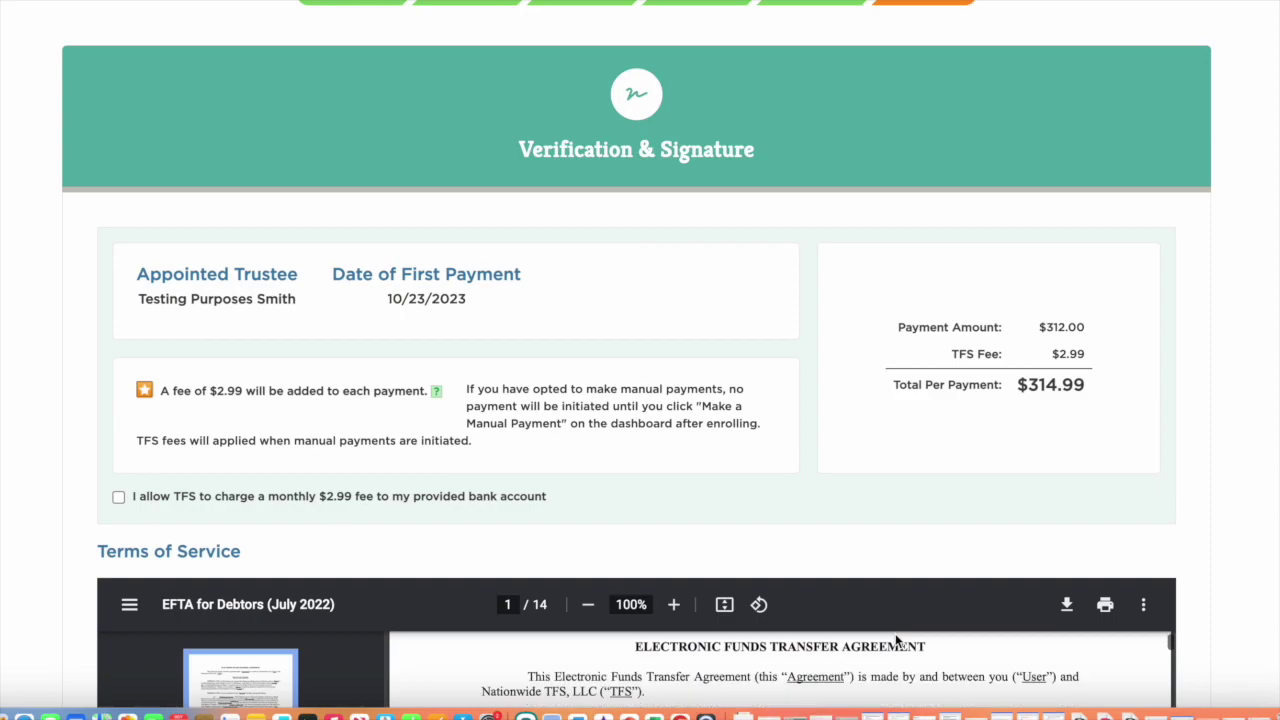
scroll(895, 633, "down", 1)
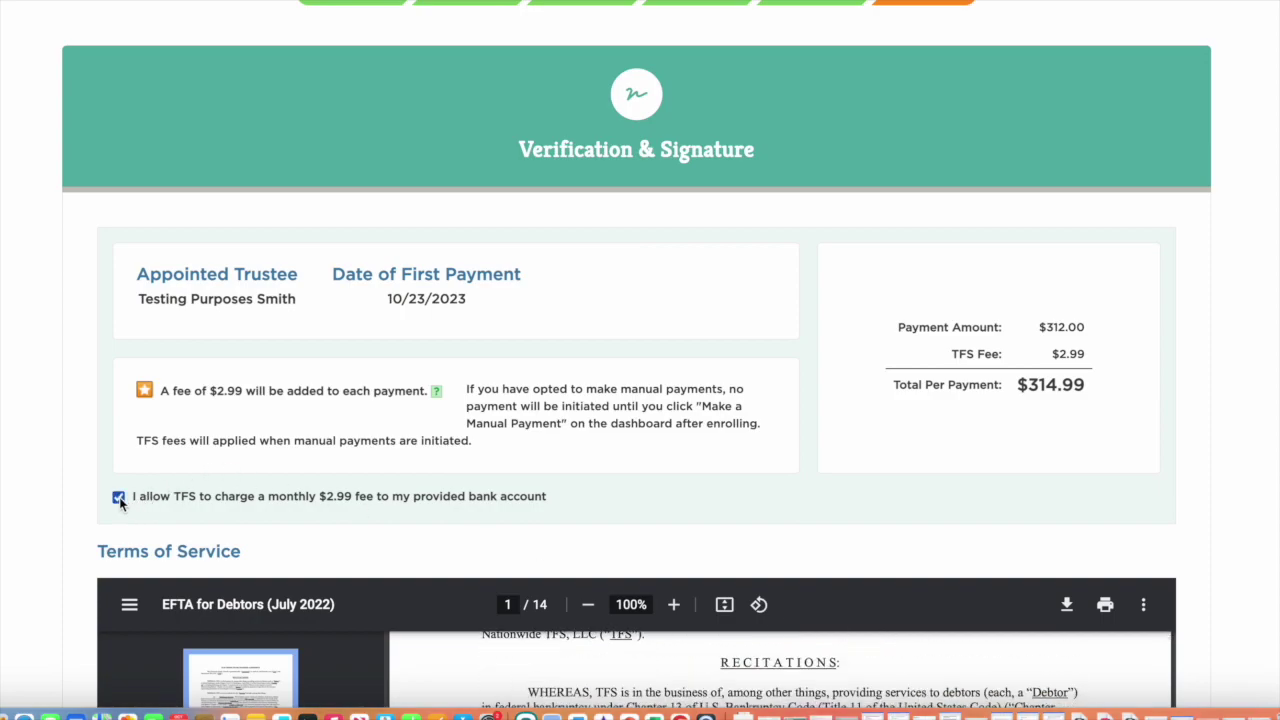
scroll(234, 545, "down", 3)
scroll(234, 545, "down", 3)
scroll(388, 570, "down", 2)
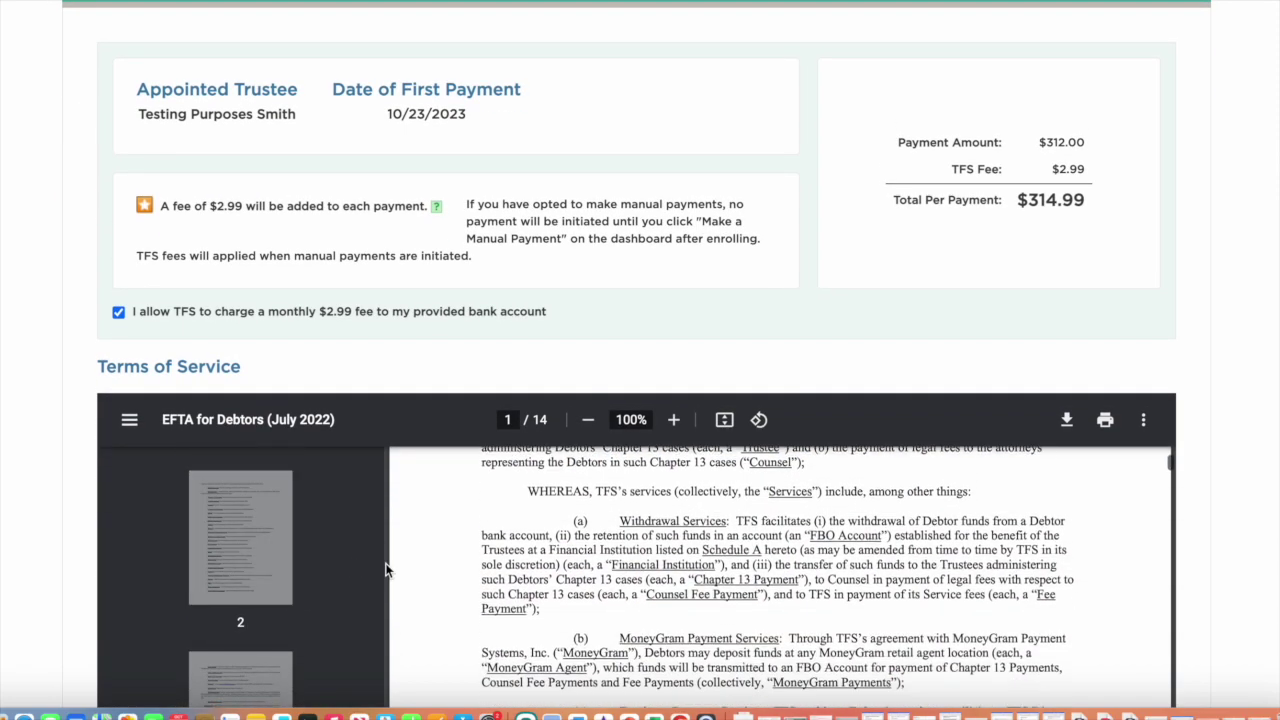
scroll(388, 570, "down", 1)
left_click_drag(367, 415, 388, 240)
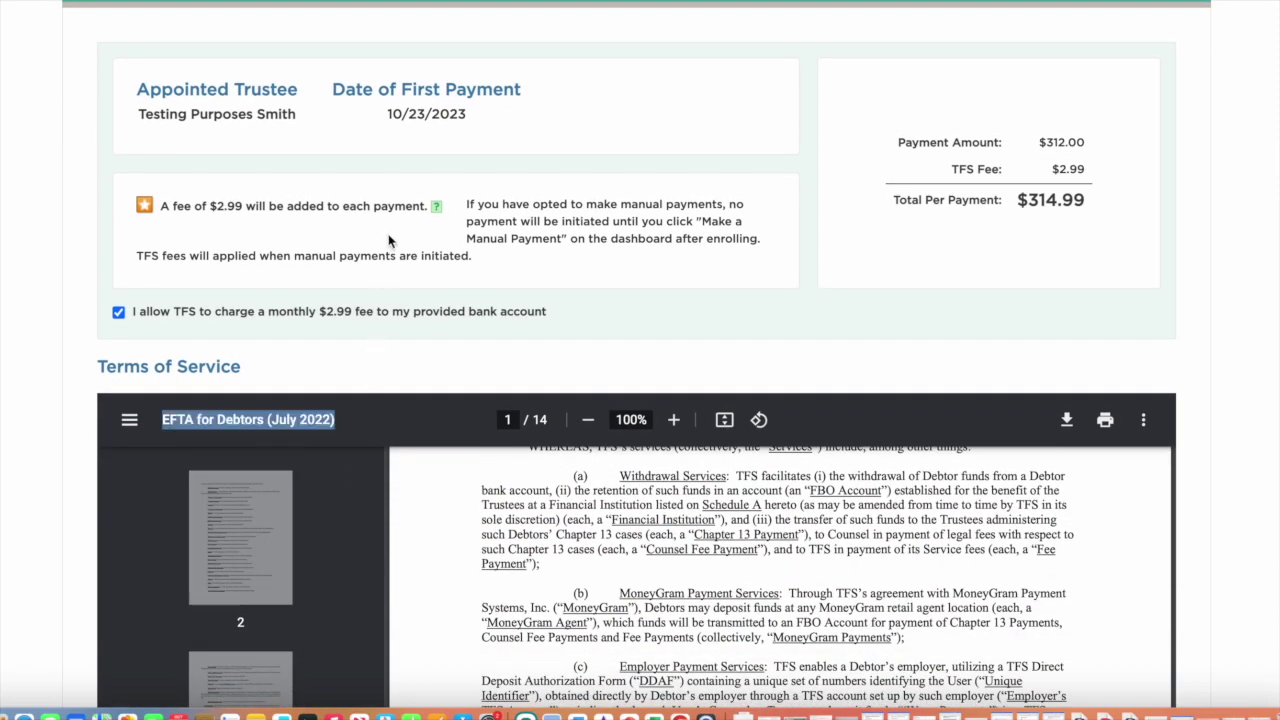
scroll(397, 371, "down", 6)
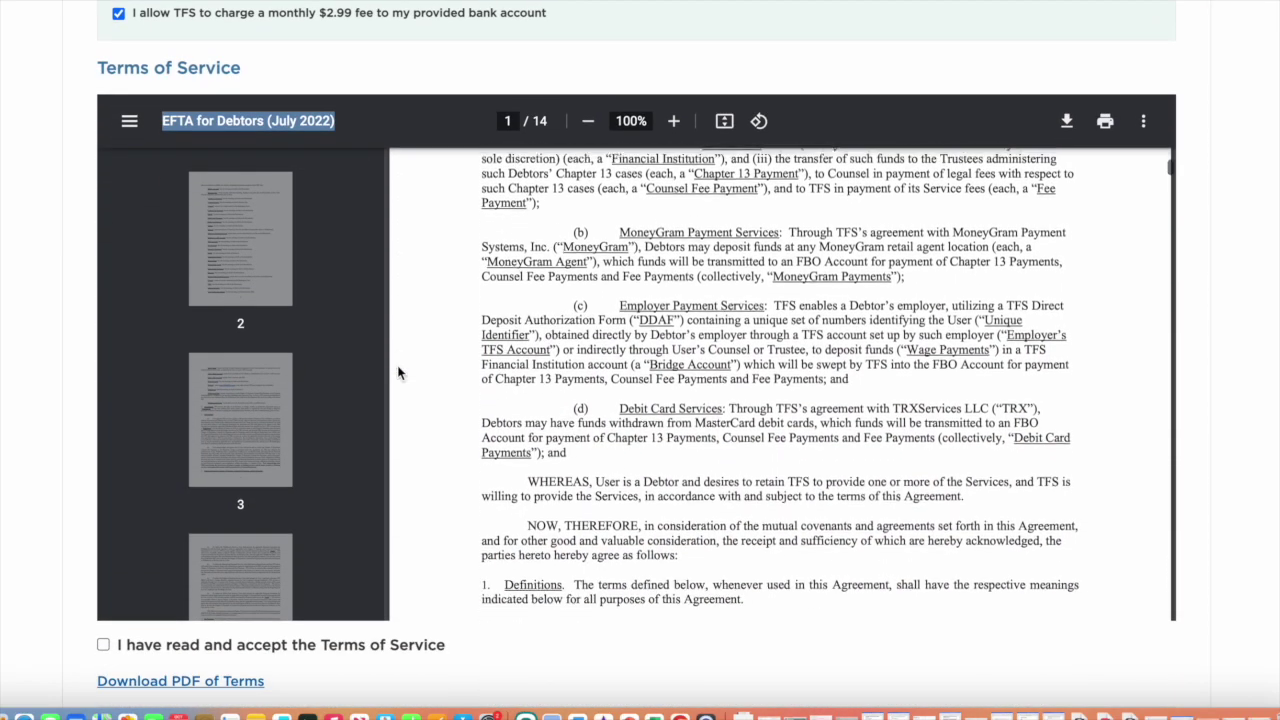
scroll(499, 328, "down", 6)
scroll(499, 328, "down", 7)
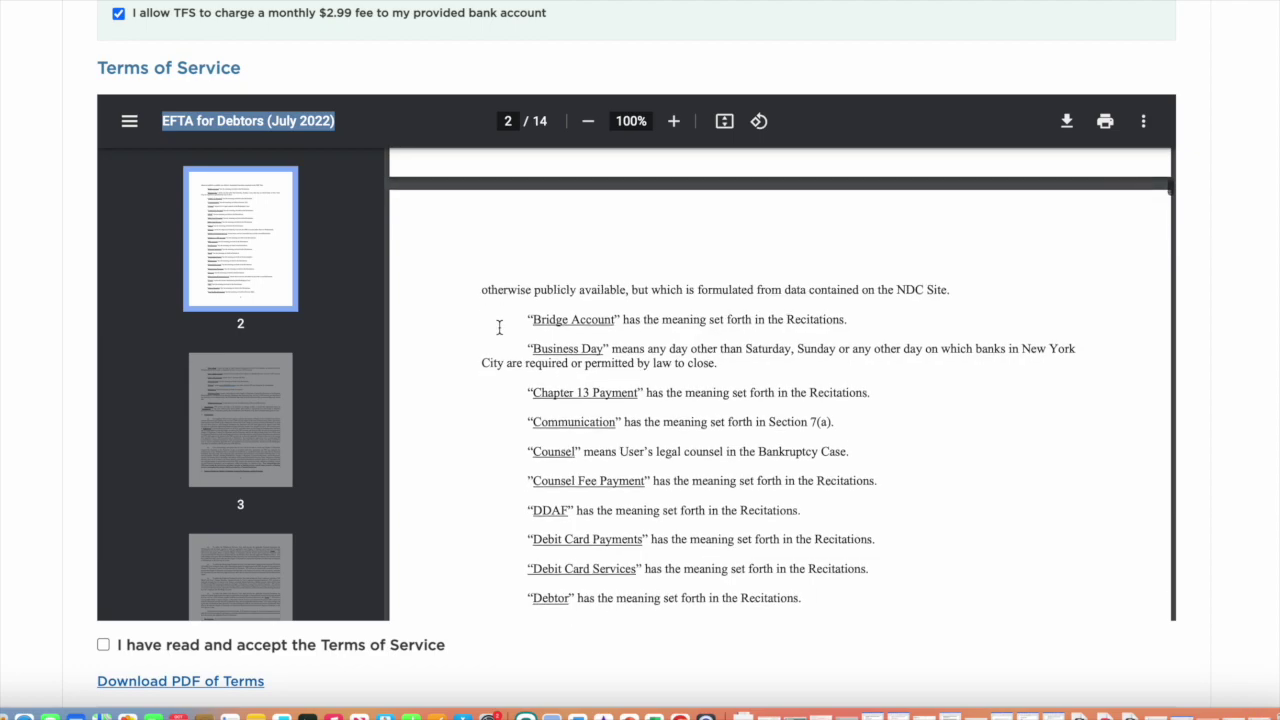
scroll(499, 328, "down", 9)
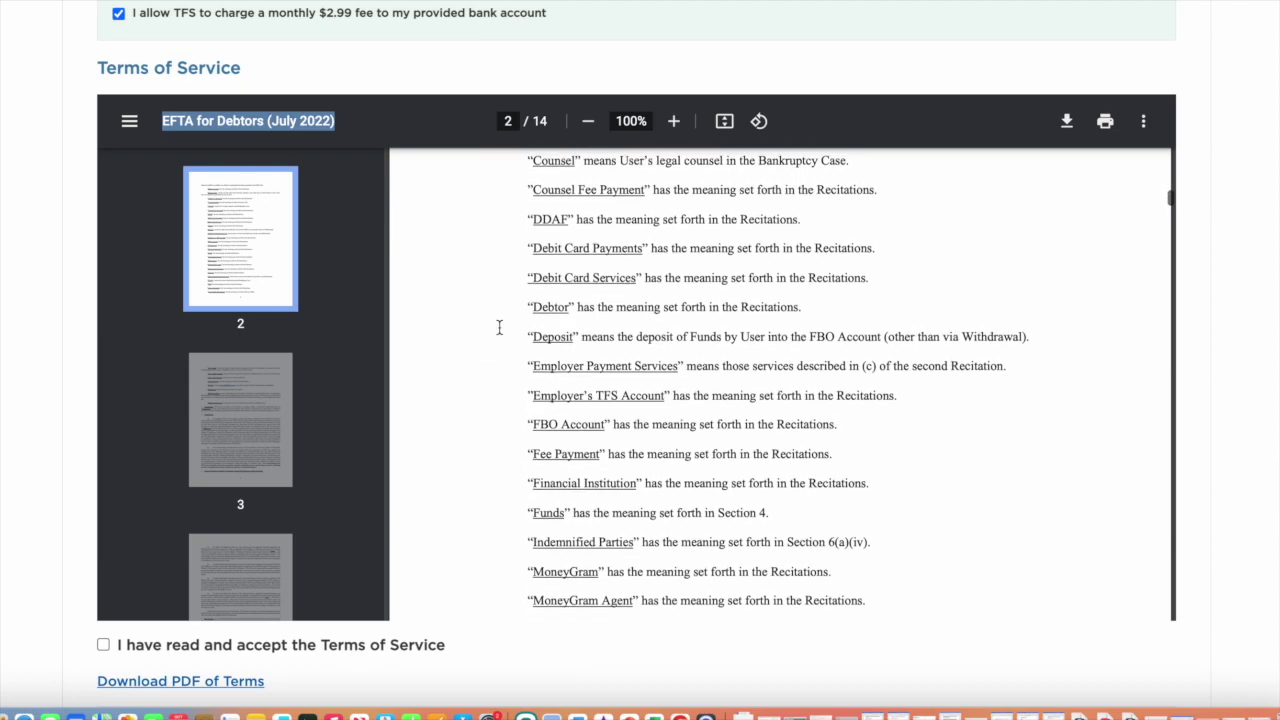
scroll(290, 532, "down", 15)
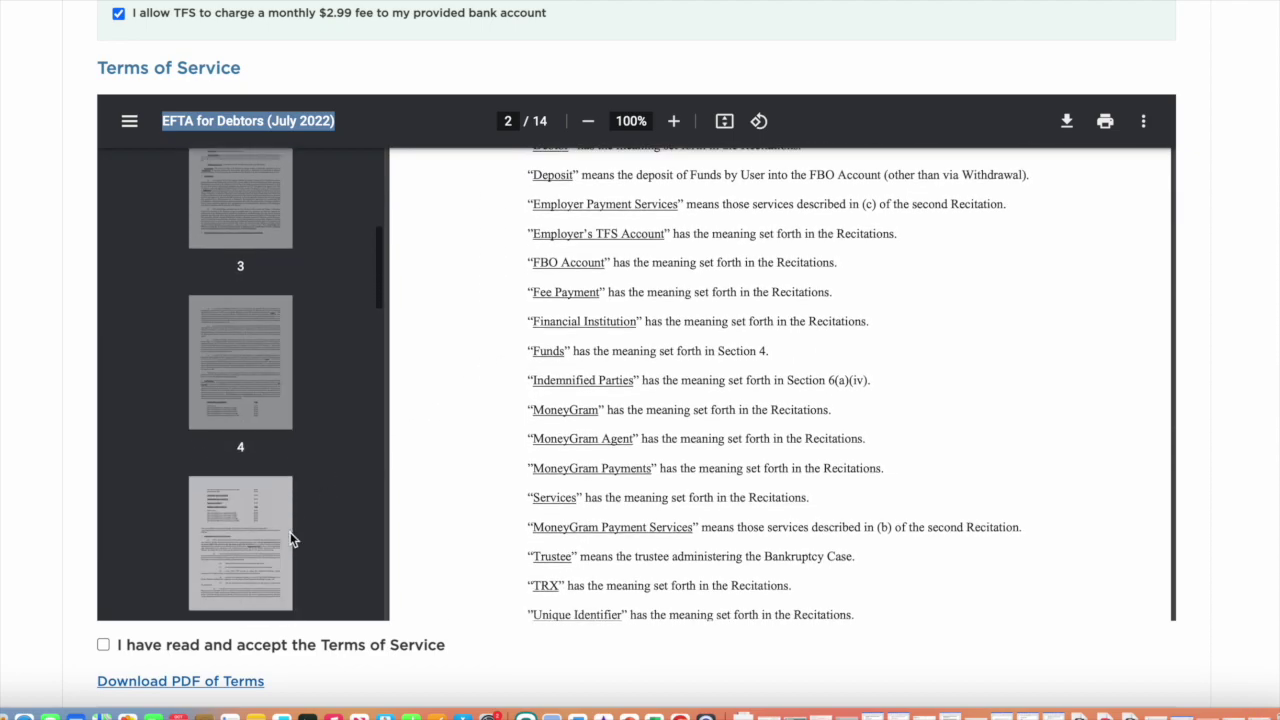
scroll(290, 532, "down", 8)
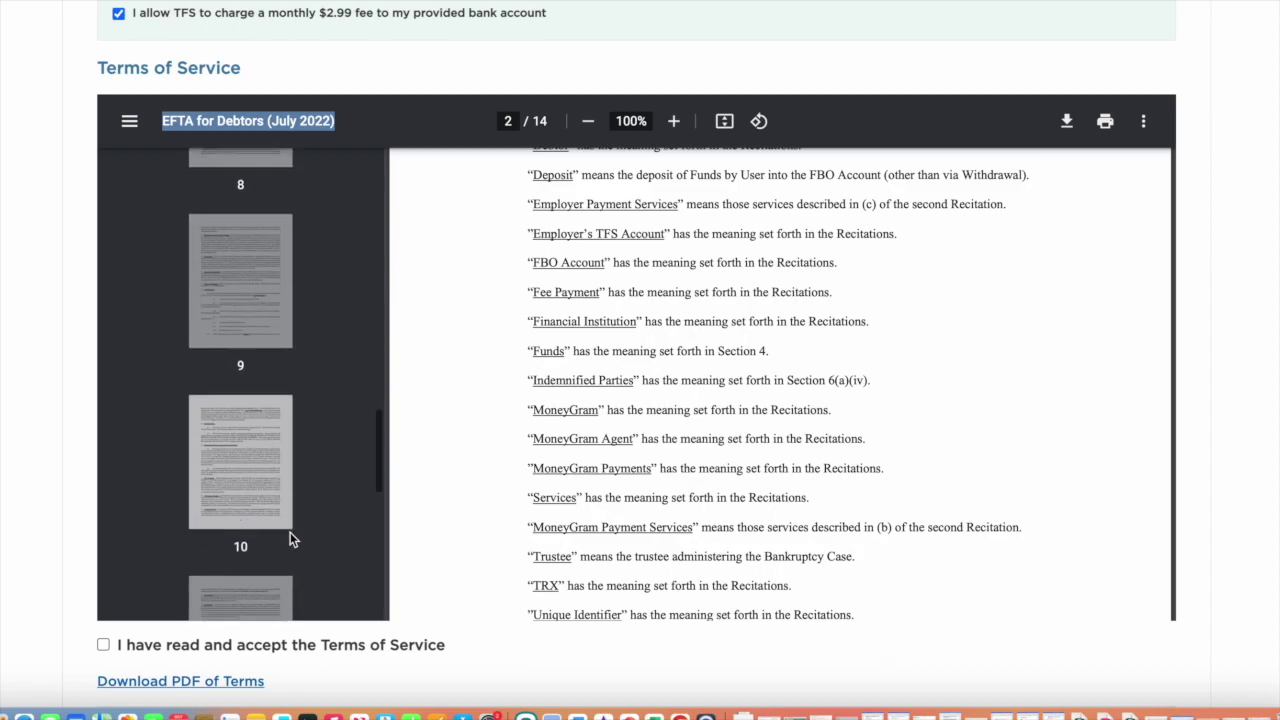
left_click(103, 645)
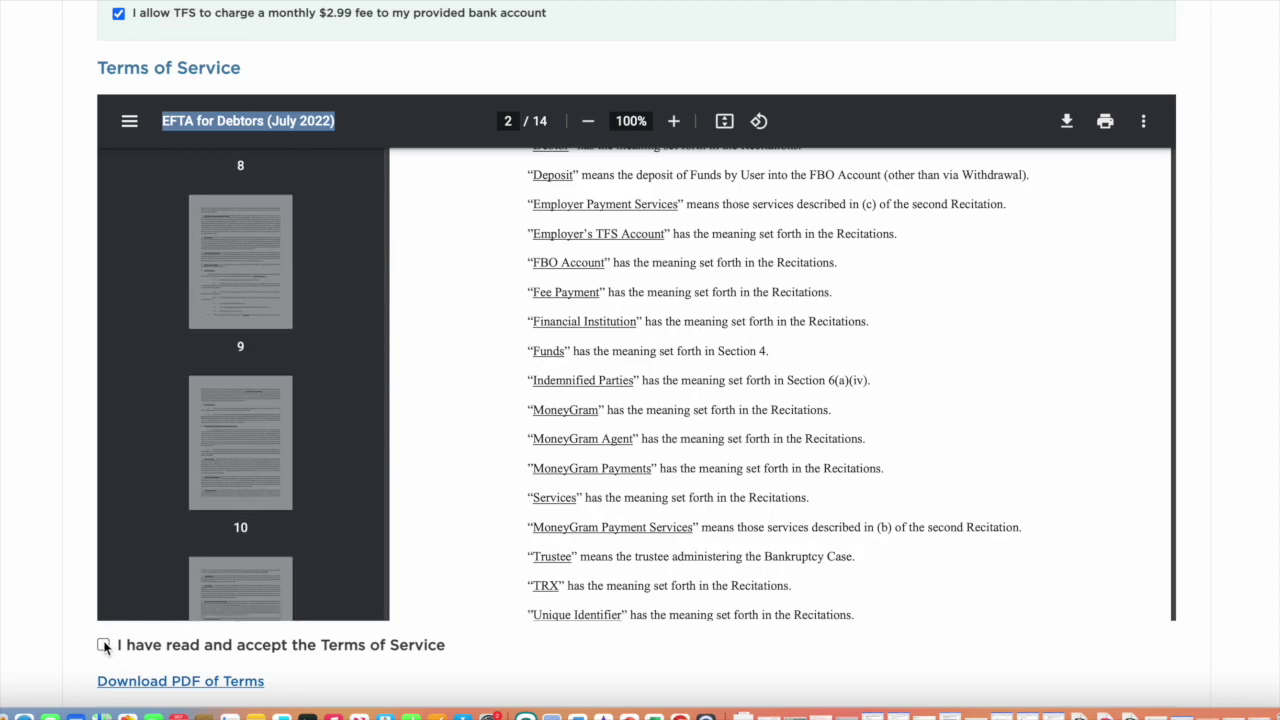
scroll(414, 614, "down", 3)
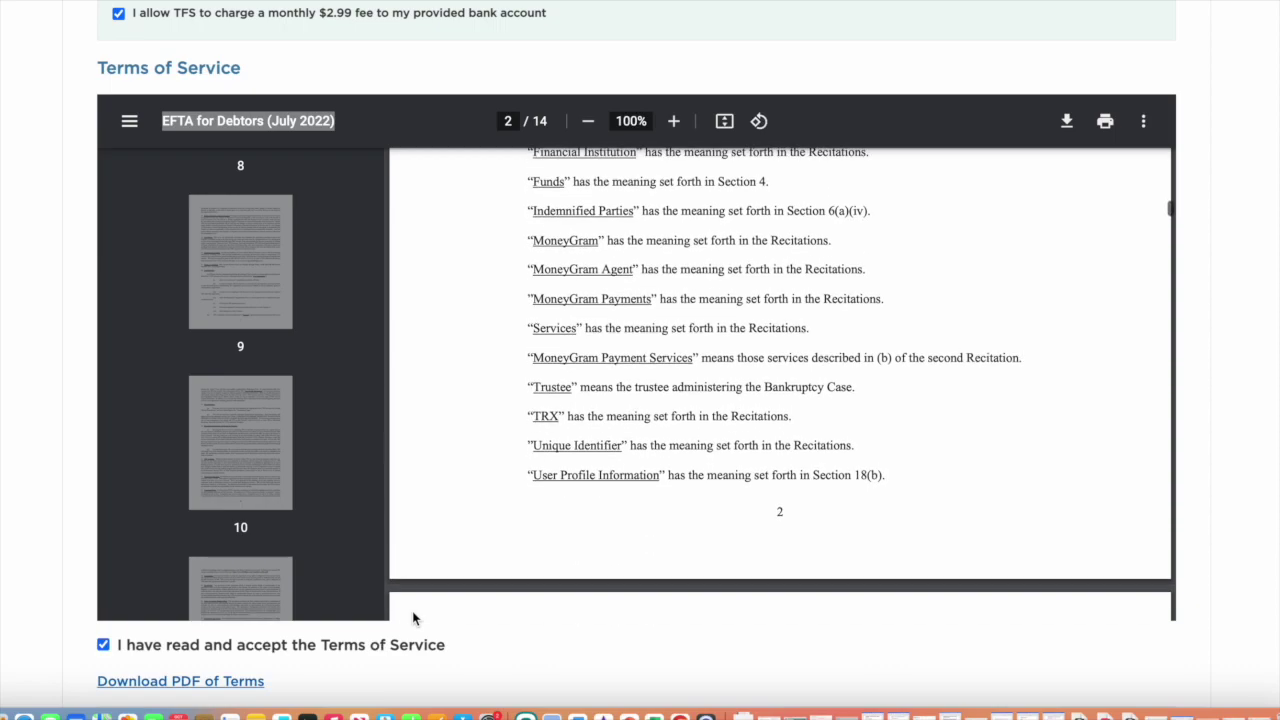
scroll(367, 683, "down", 3)
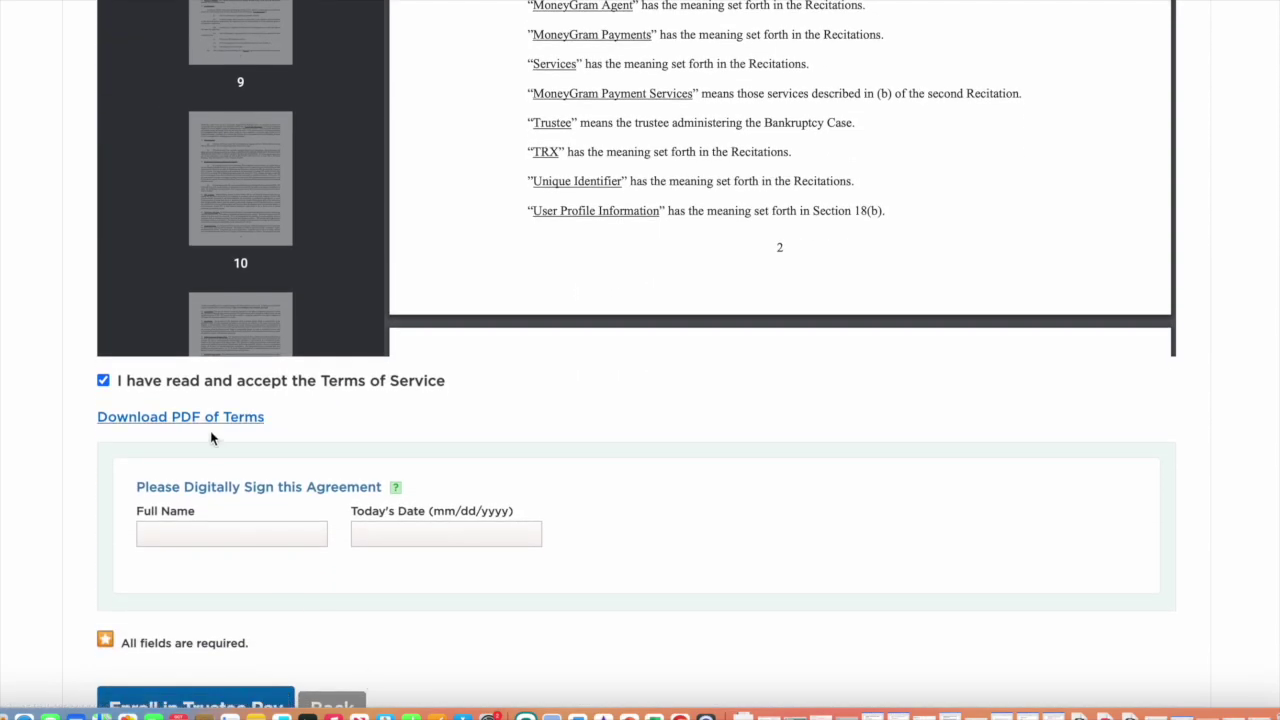
- Sign with the account holder's first and last name and submit the Trustee Pay enrollment
left_click(202, 535)
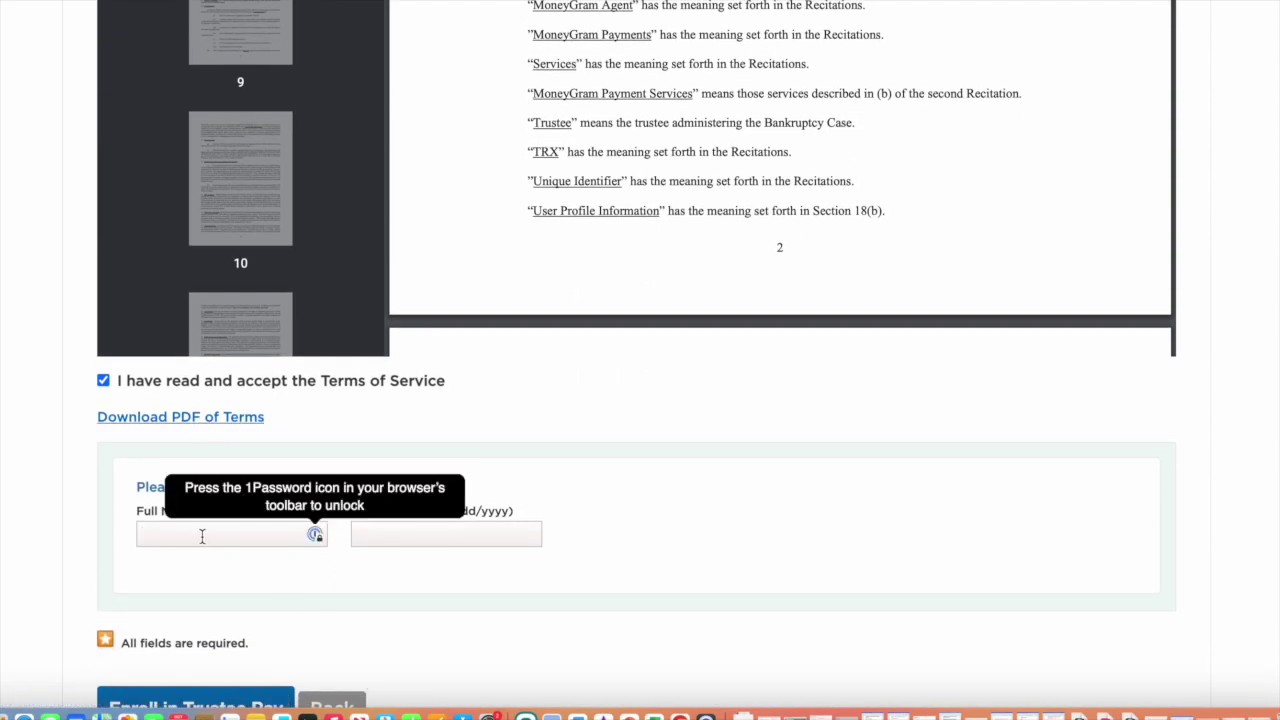
type("Mike")
key("Tab")
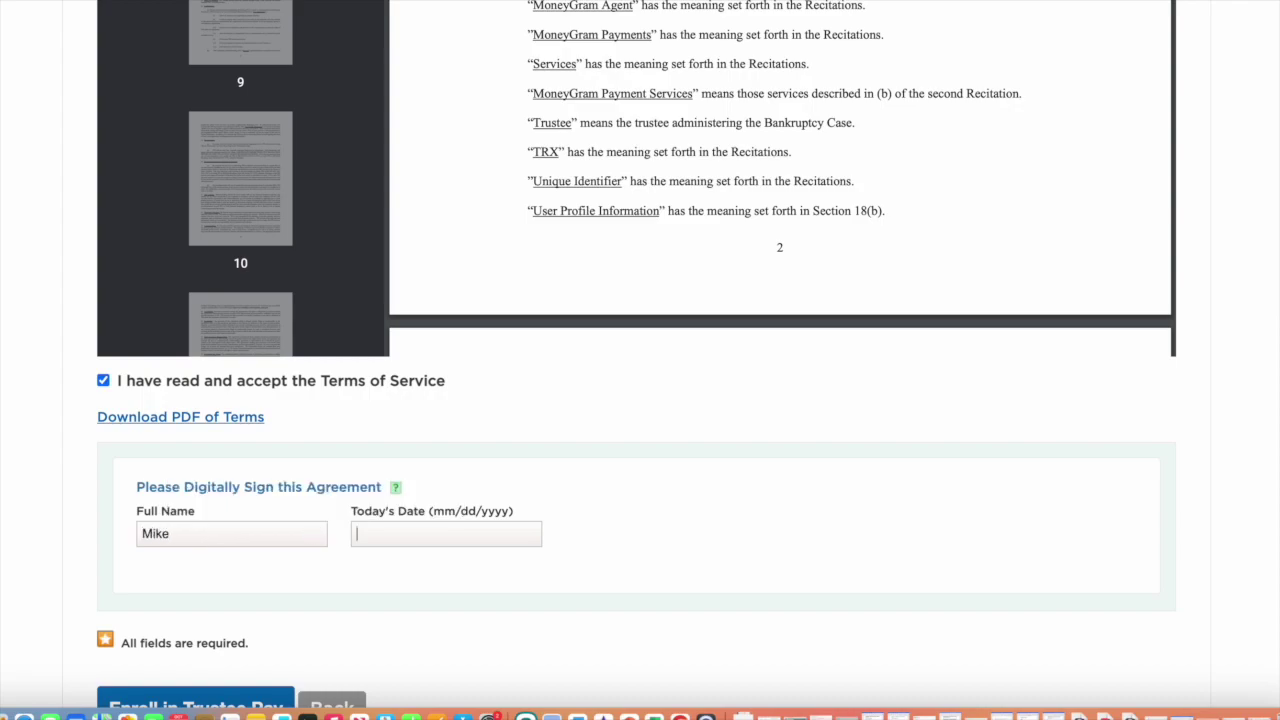
type("Smith")
scroll(94, 579, "down", 3)
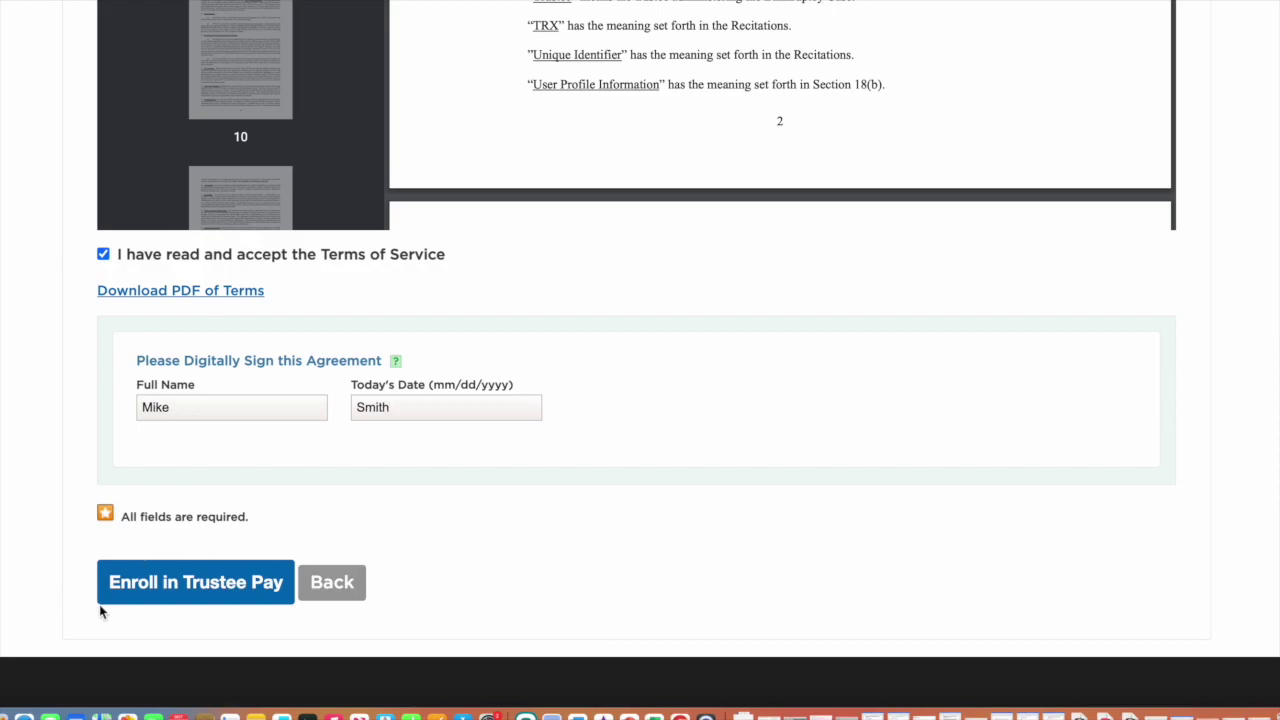
left_click(185, 596)
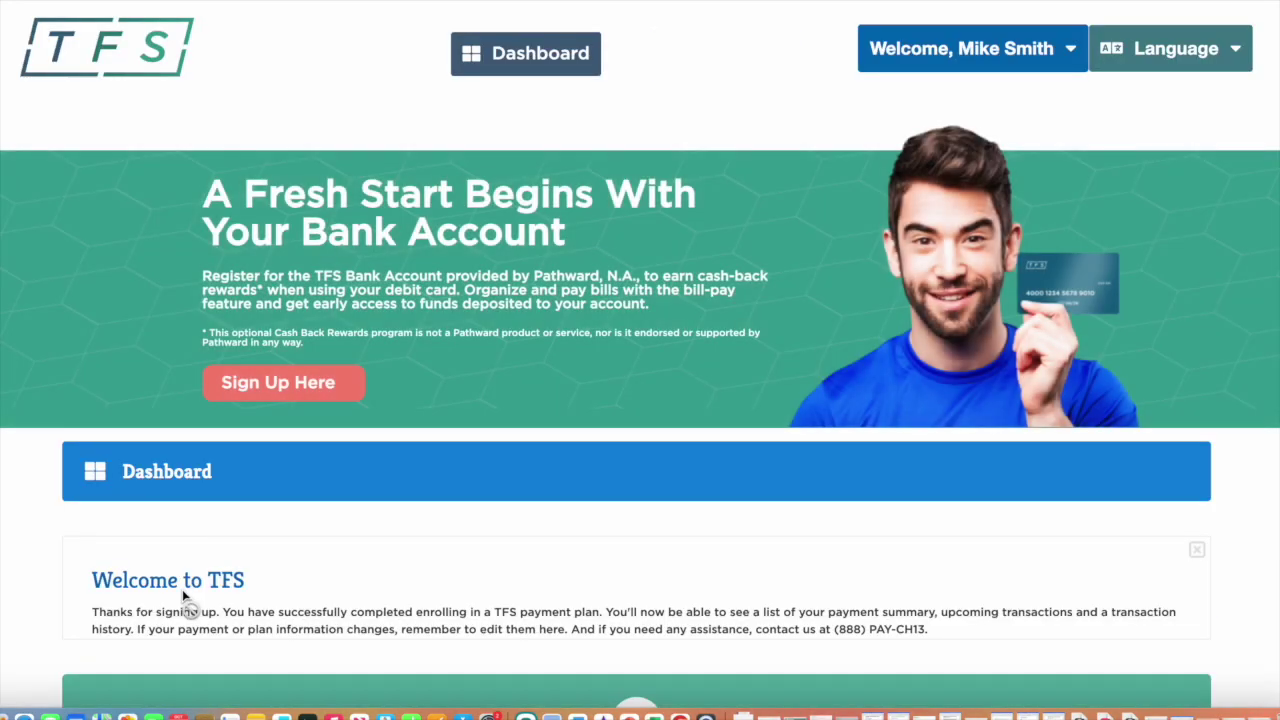
- Review the dashboard summary of $0.00 paid and $312.00 weekly to the trustee, then log out
scroll(443, 510, "down", 10)
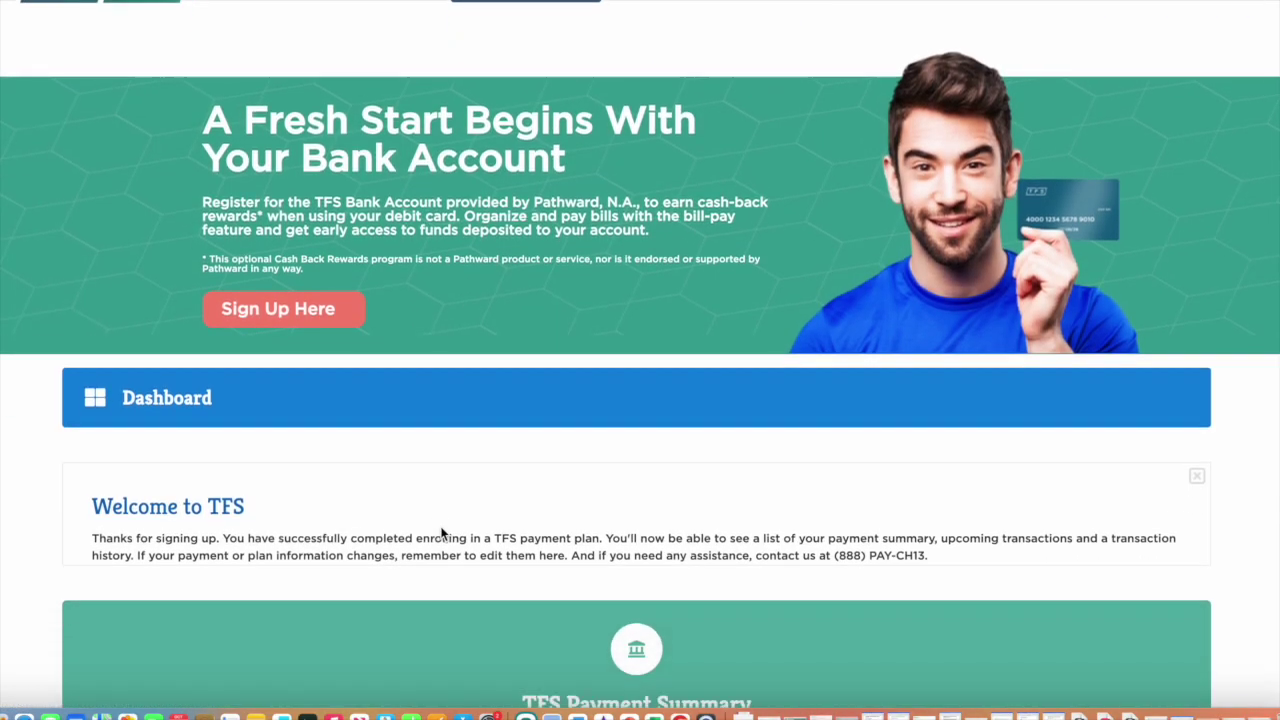
scroll(441, 532, "down", 8)
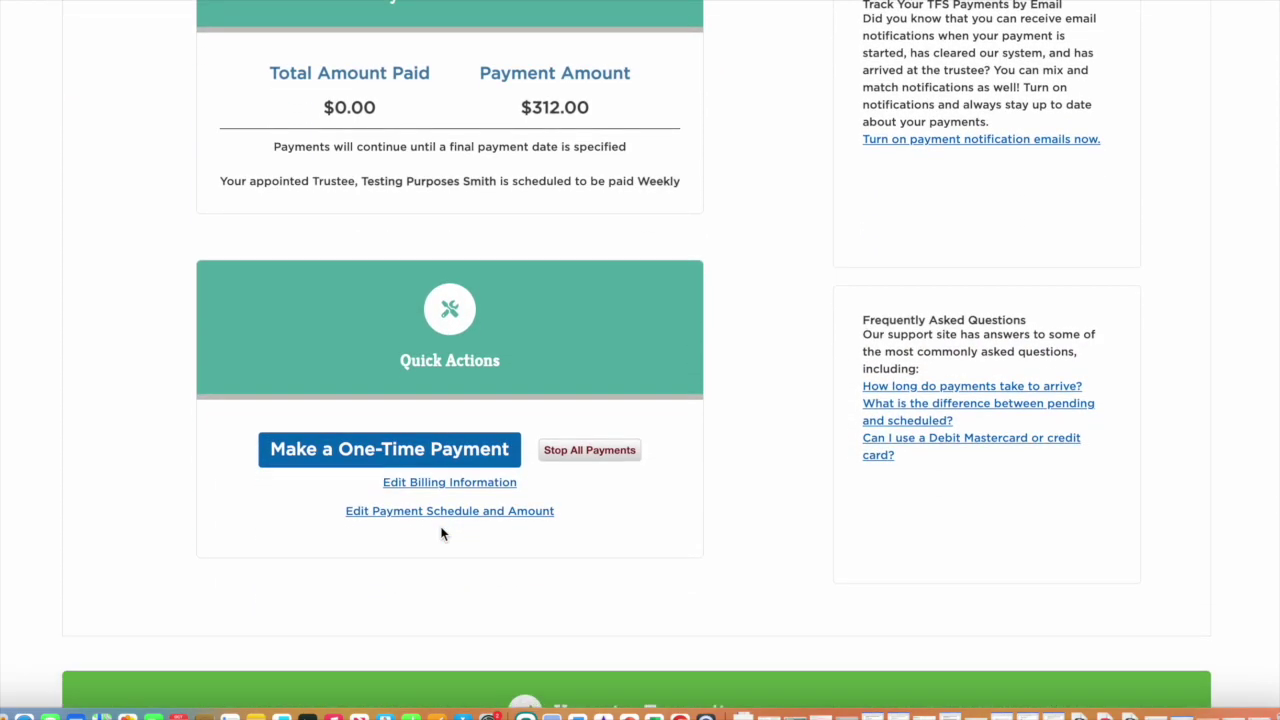
scroll(440, 532, "up", 18)
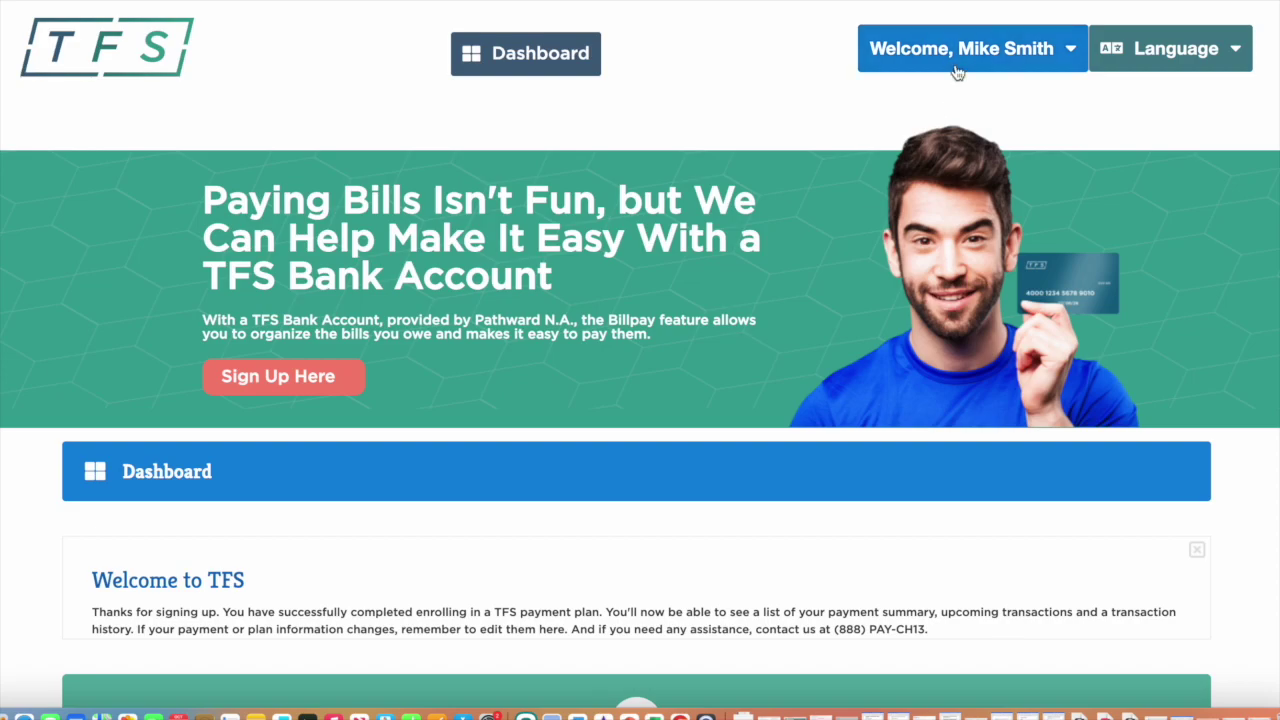
left_click(957, 72)
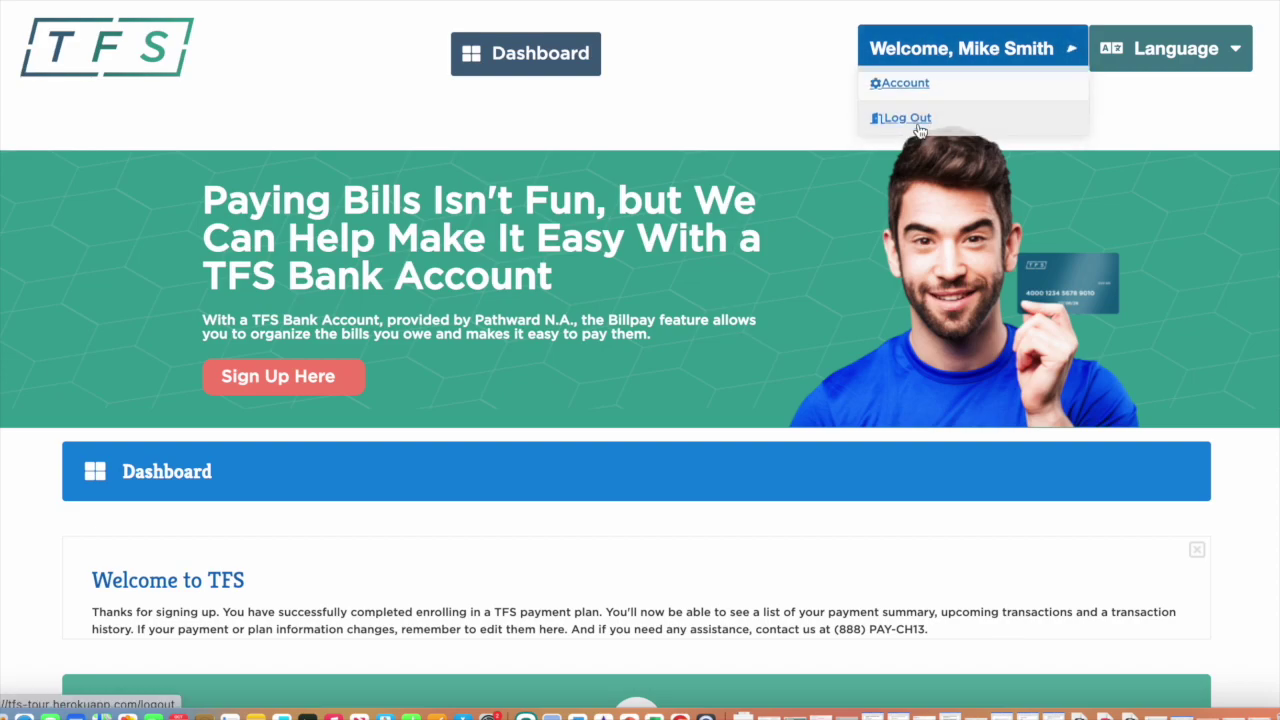
left_click(918, 126)
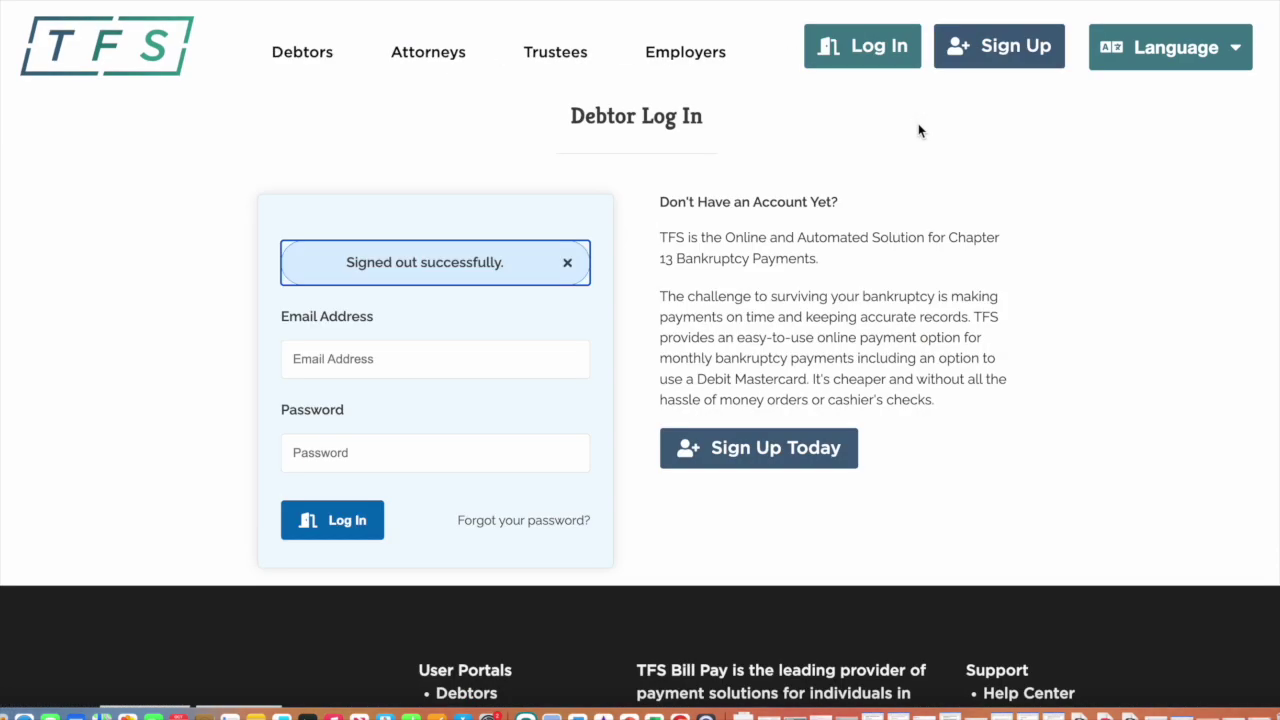